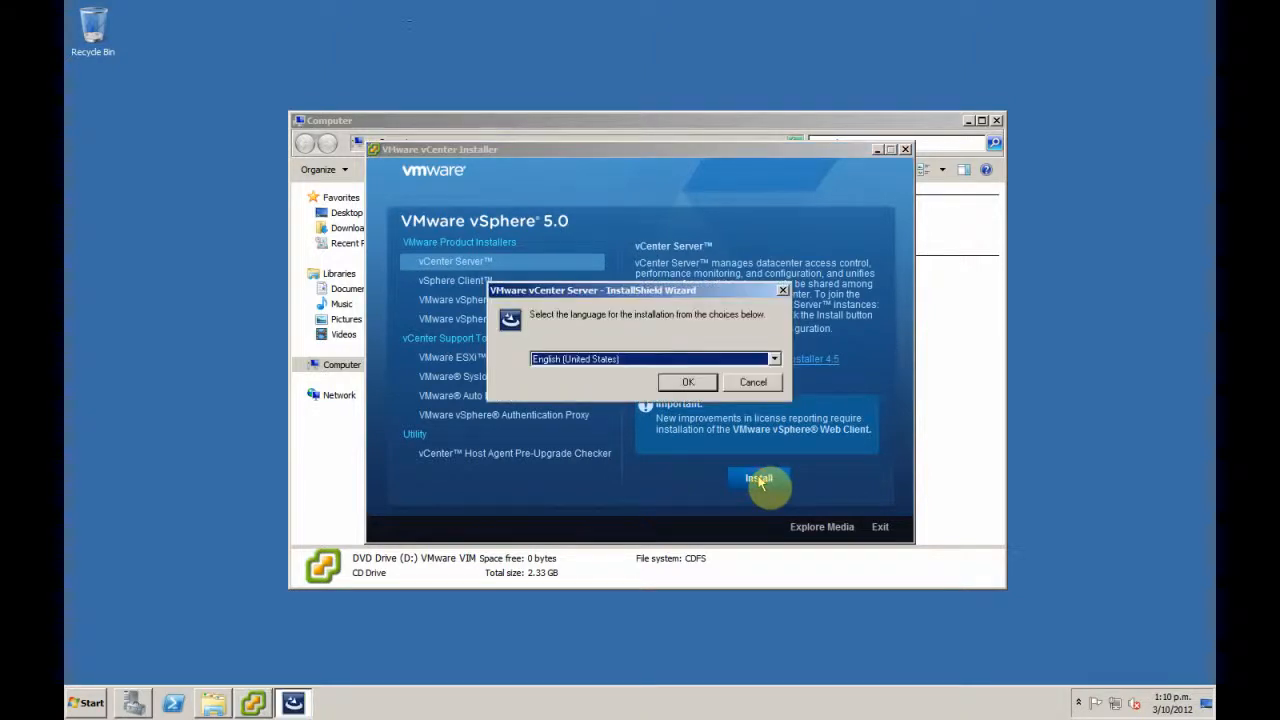
Step: Start the vCenter Server setup in English (United States) and close the Computer and VMware vCenter Installer windows
left_click(690, 383)
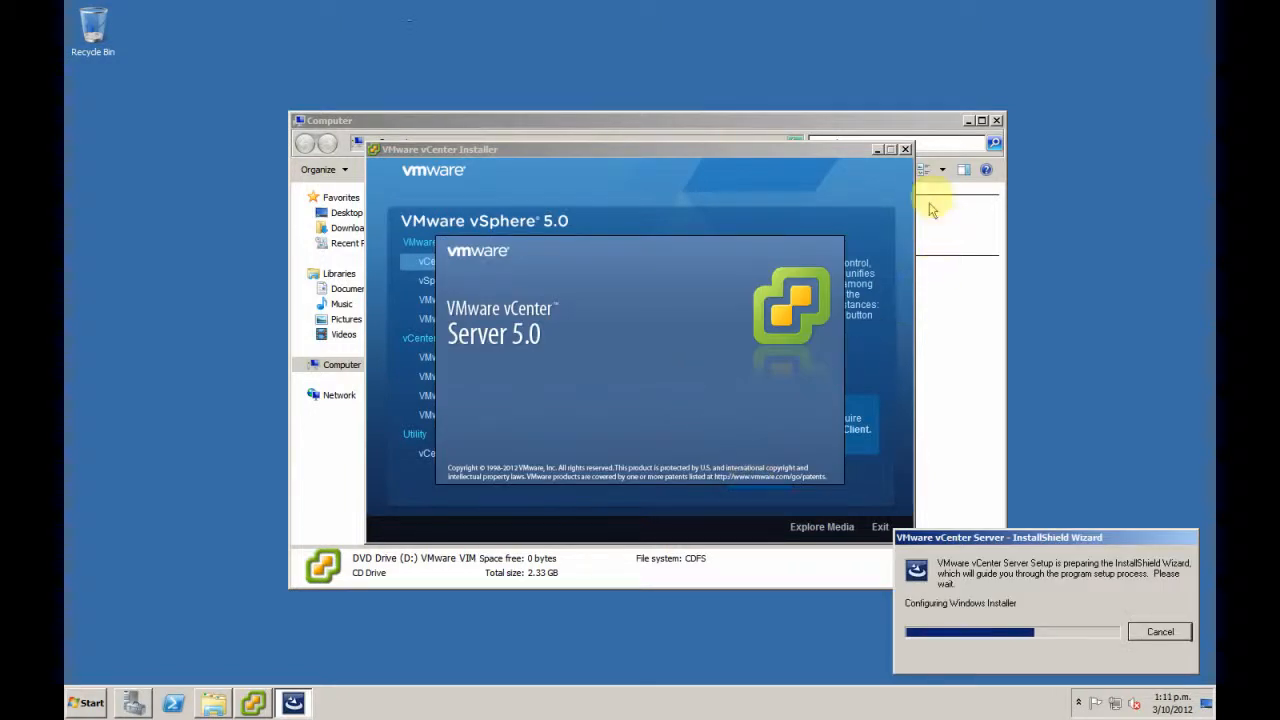
left_click(998, 122)
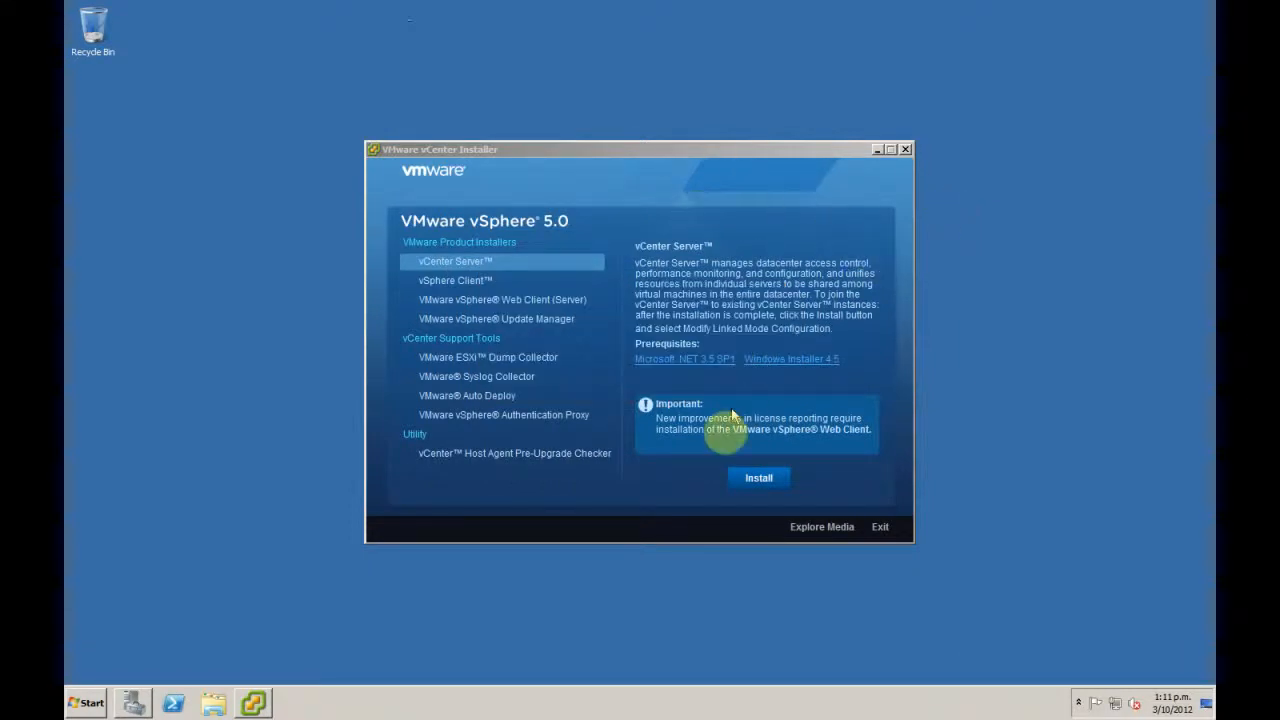
left_click(905, 151)
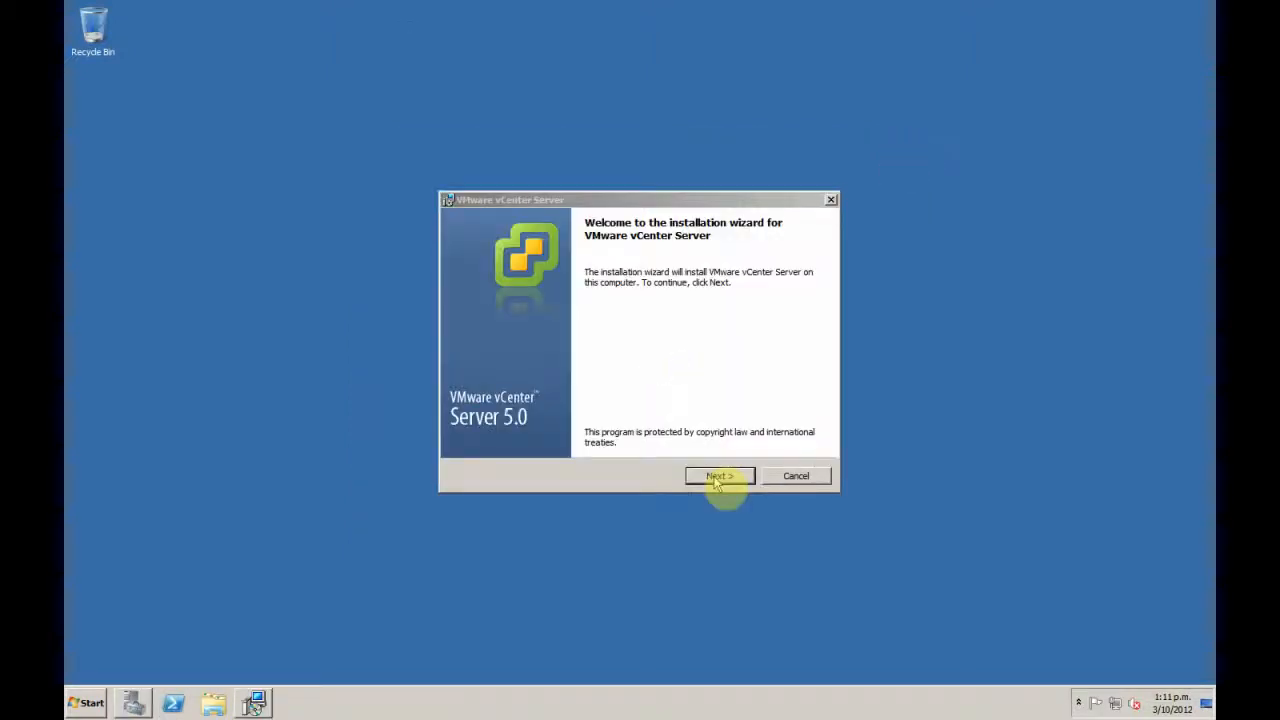
Step: Proceed past the welcome and patent agreement pages of the vCenter Server wizard and agree to the license terms
left_click(717, 477)
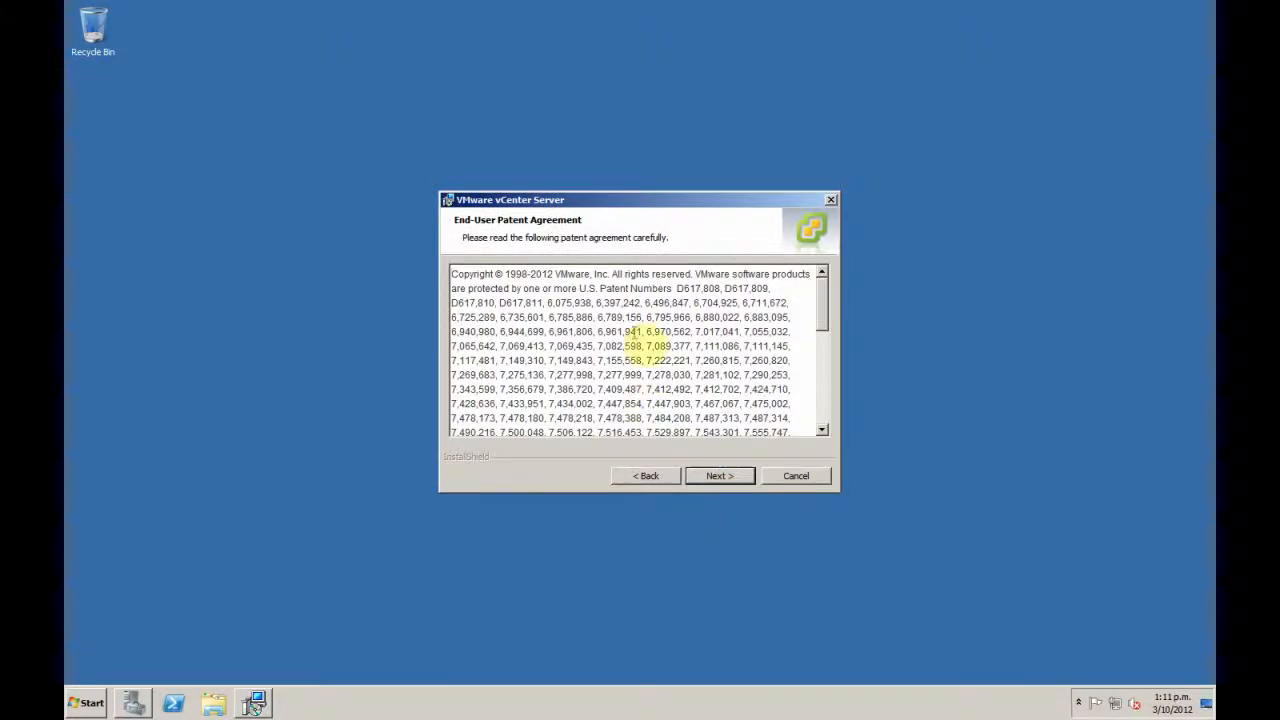
left_click(720, 478)
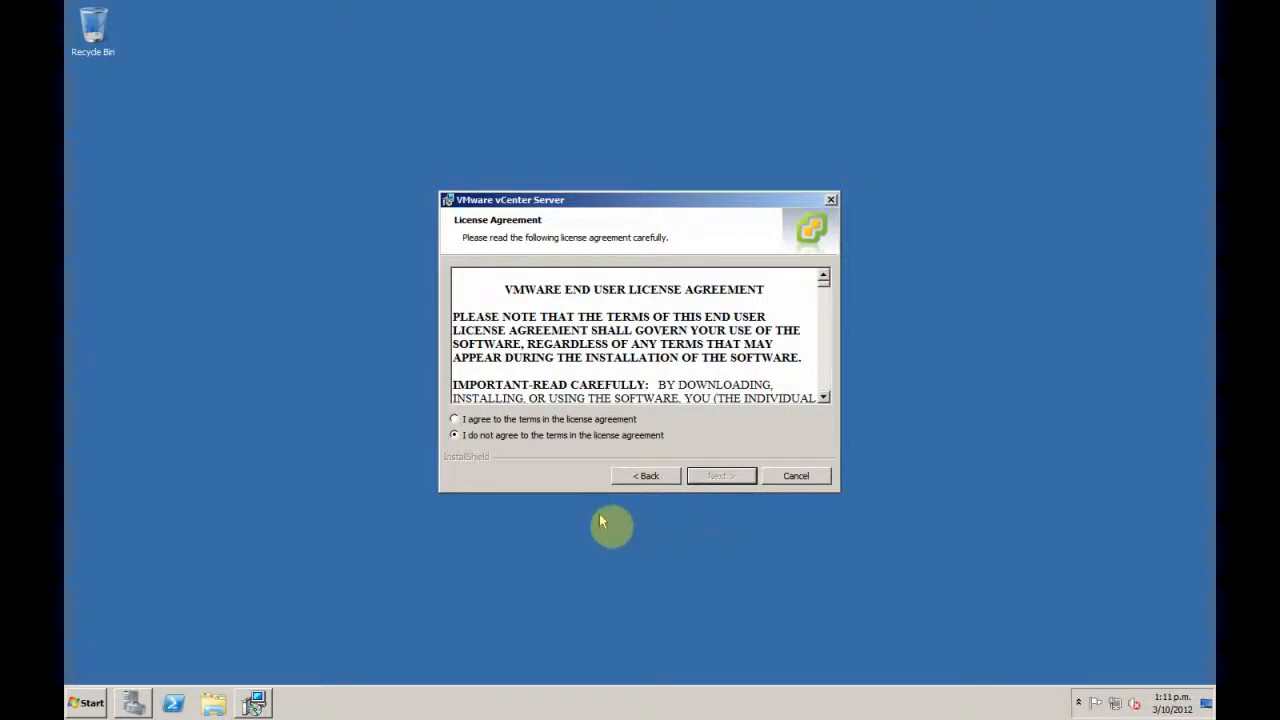
left_click(455, 420)
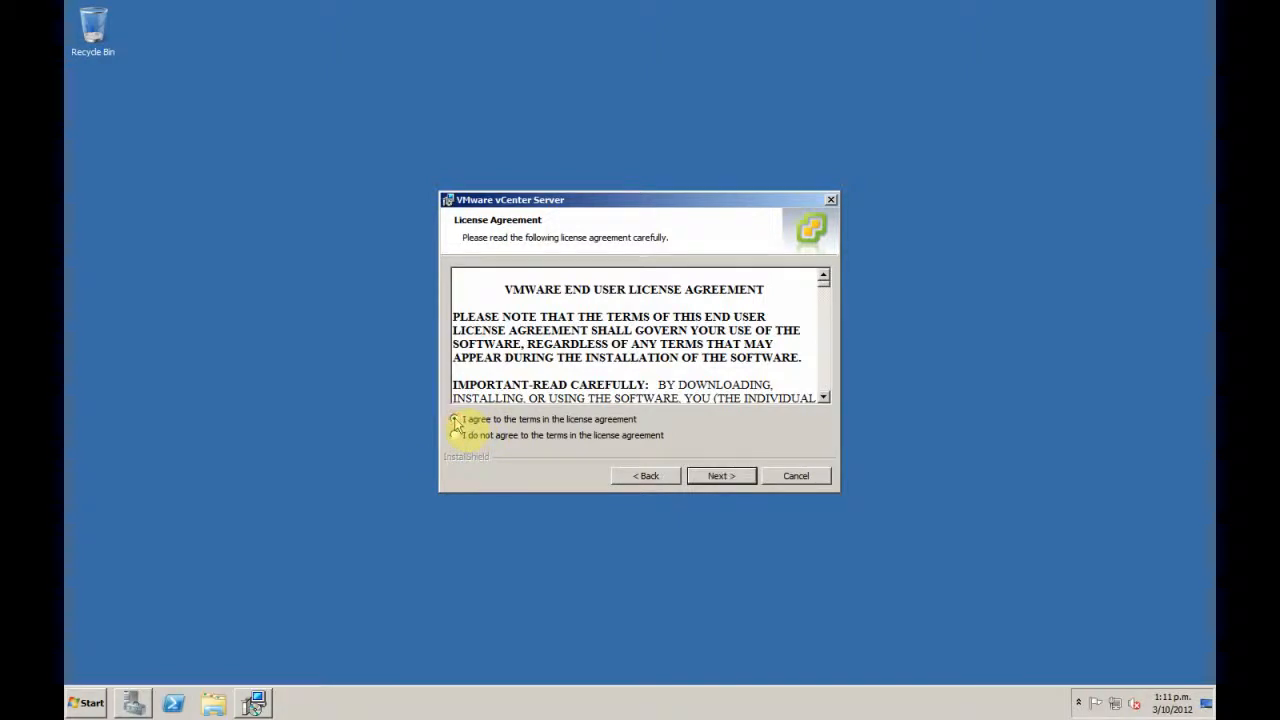
left_click(720, 476)
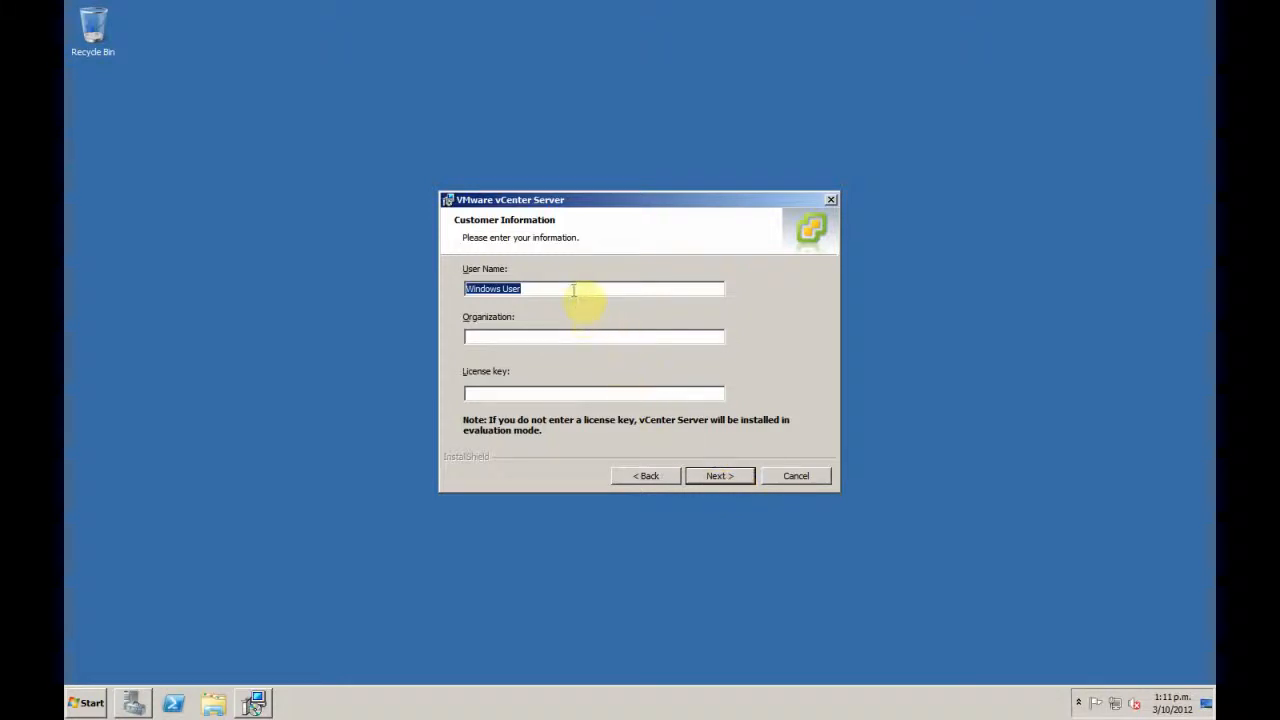
Step: Fill in the customer information with user name "user" and organization "nmit", leaving the license key blank for evaluation mode
key("BackSpace")
type("user")
left_click(497, 337)
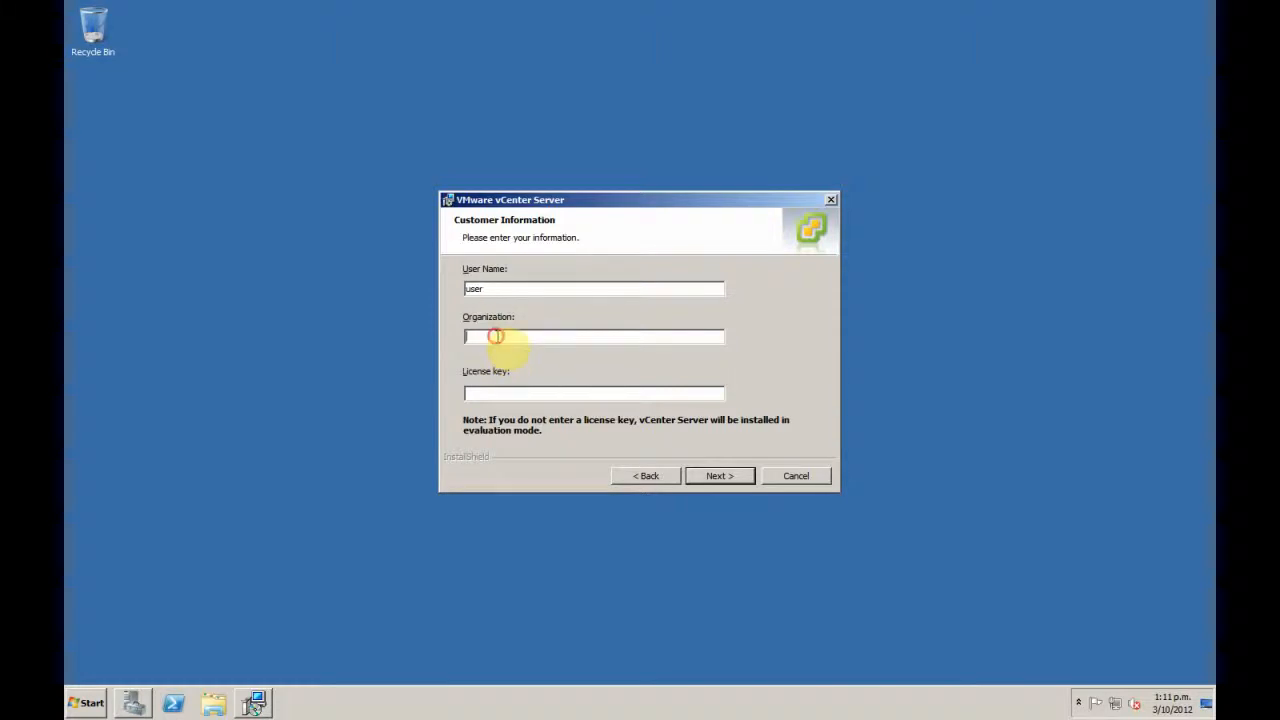
type("nmit")
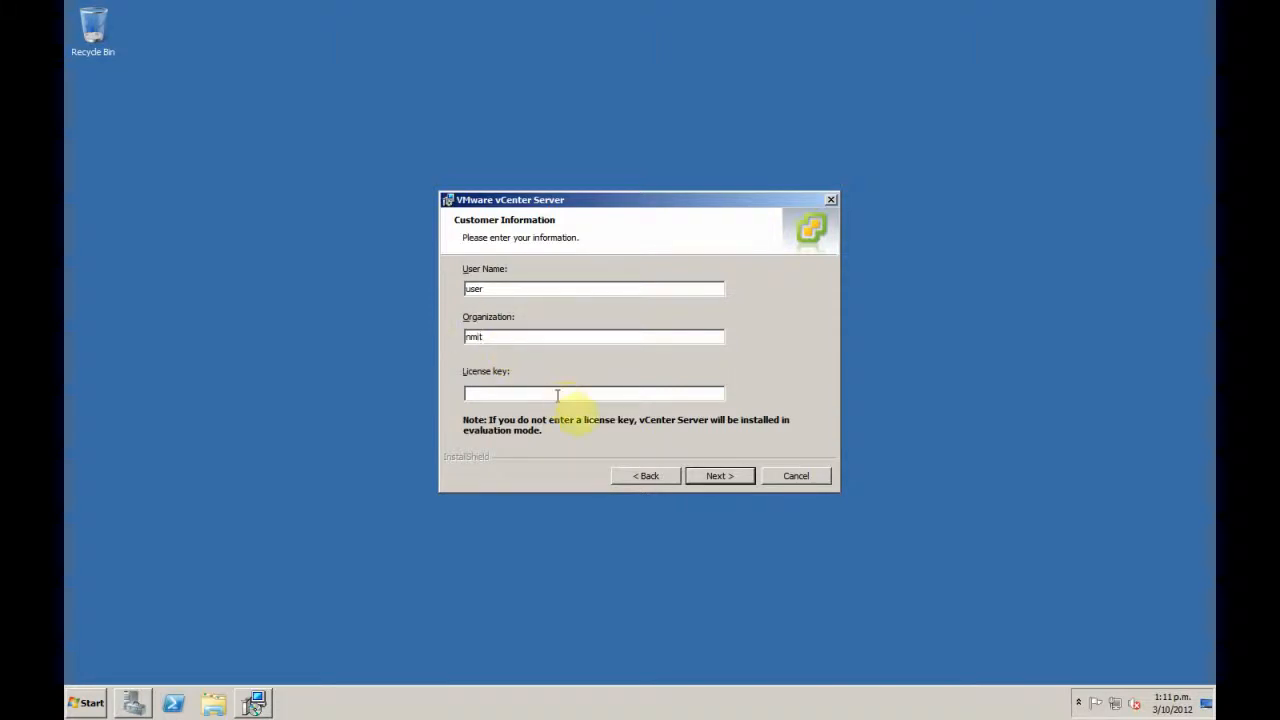
left_click(718, 479)
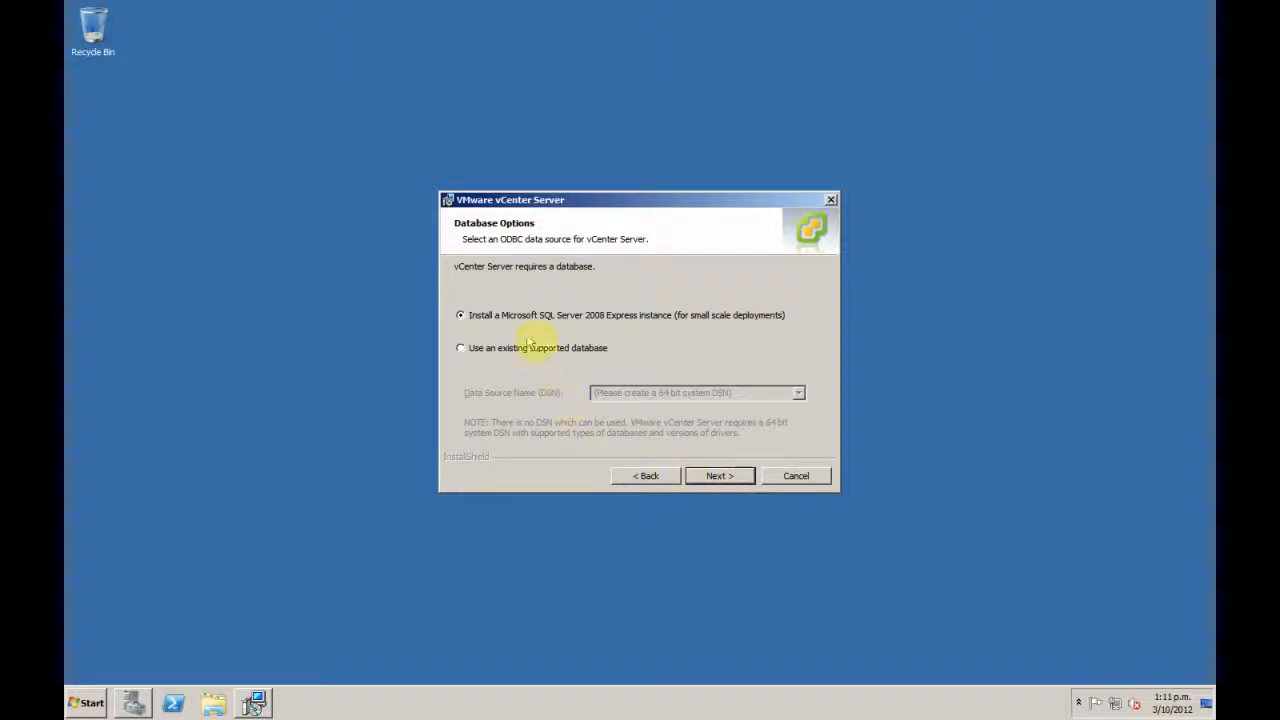
Step: Keep the Microsoft SQL Server 2008 Express database, the SYSTEM service account and the default destination folders for vCenter Server
left_click(718, 476)
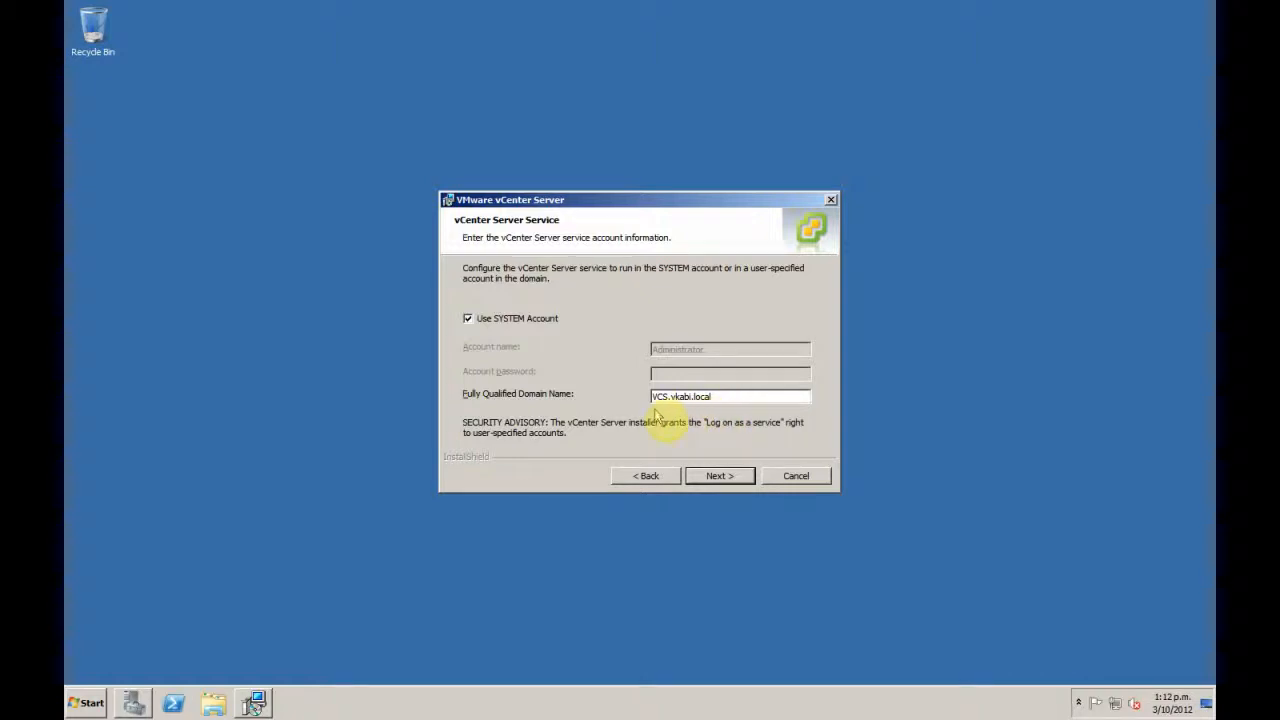
left_click(722, 477)
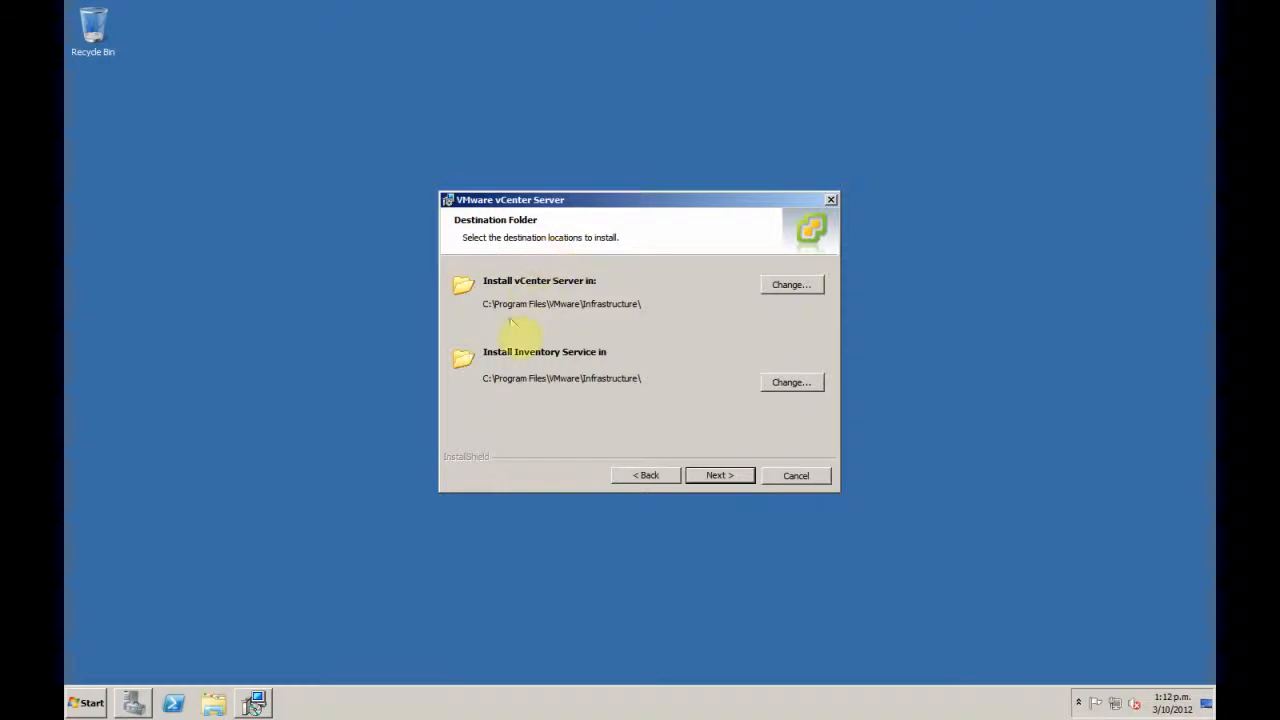
left_click(716, 481)
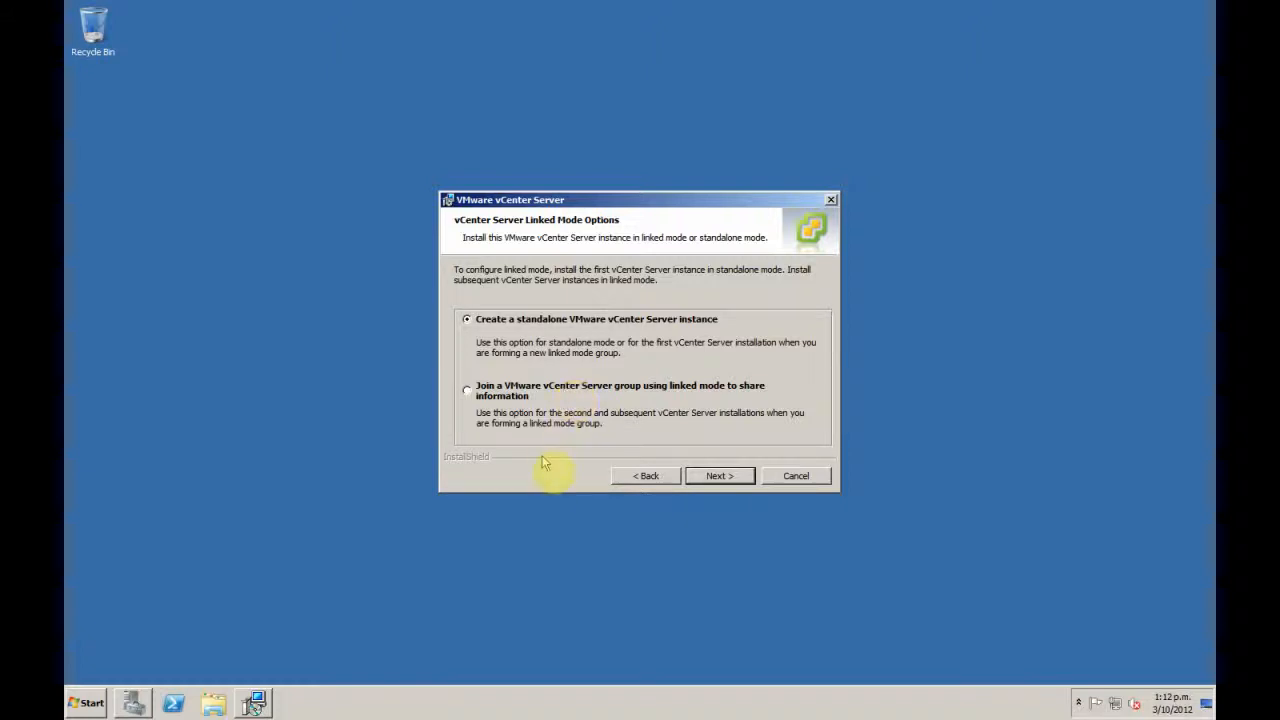
Step: Create a standalone vCenter Server instance with the default vCenter Server and Inventory Service ports
left_click(720, 476)
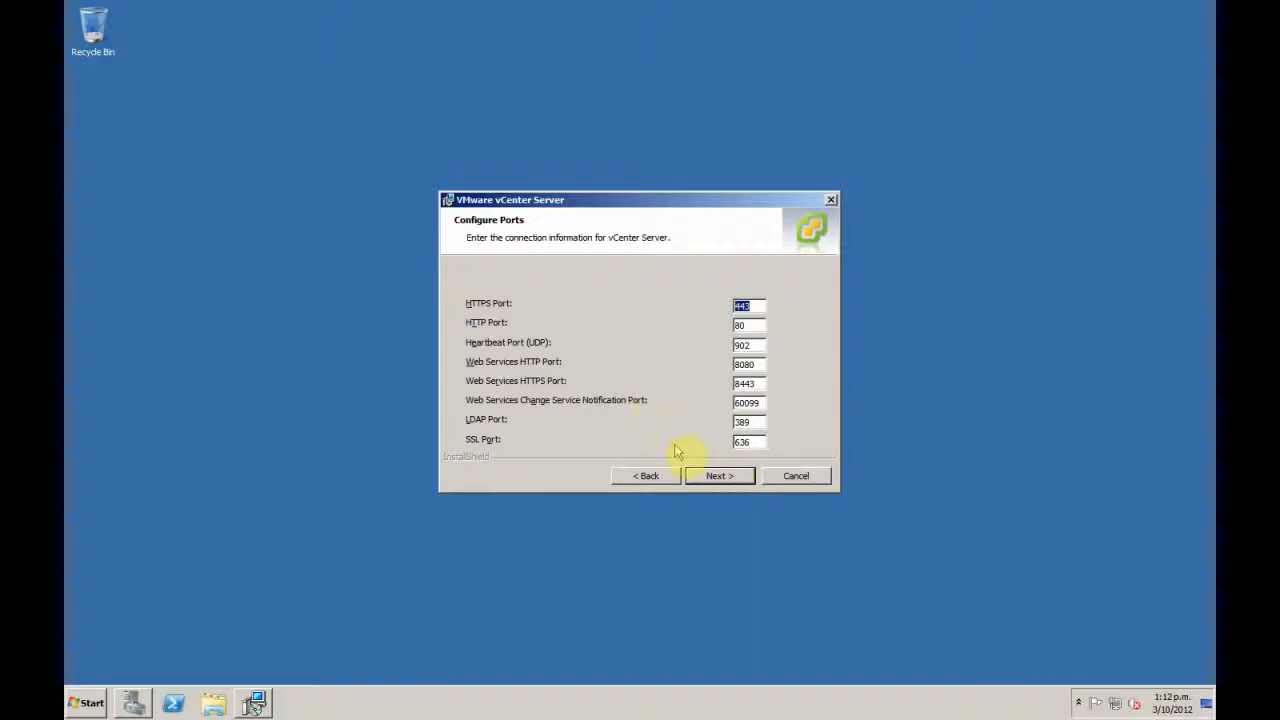
left_click(718, 480)
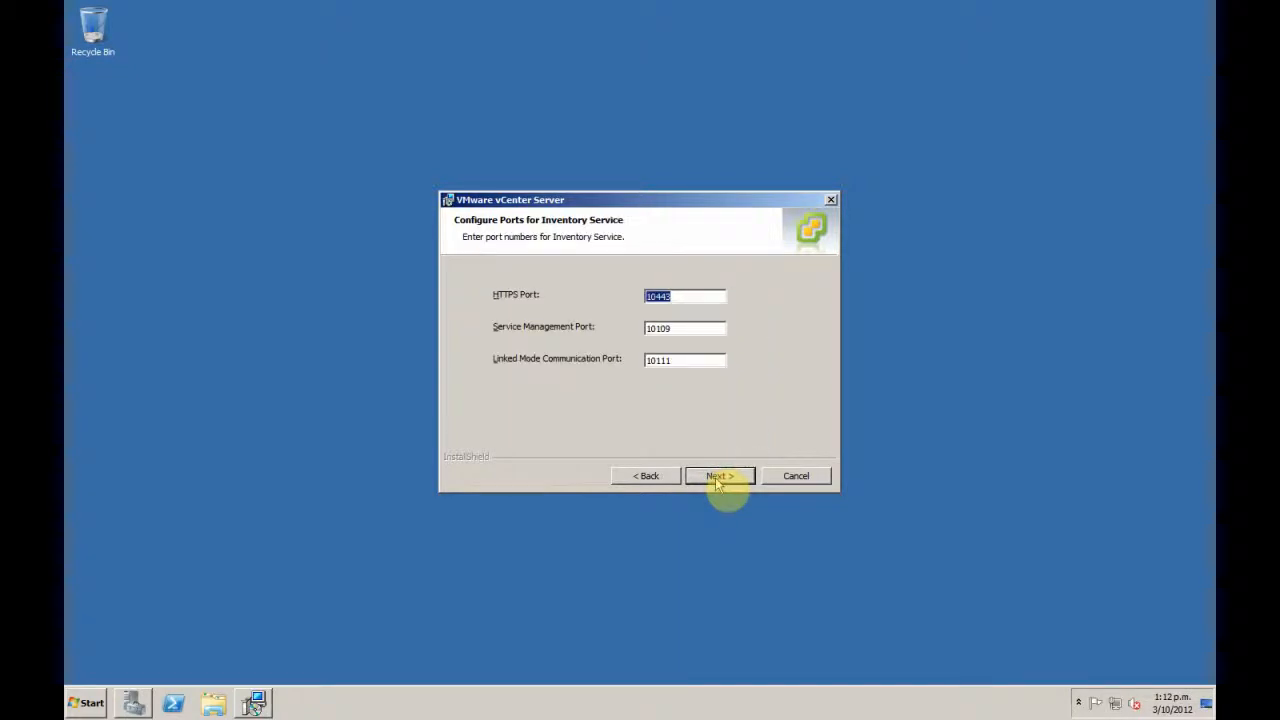
left_click(724, 478)
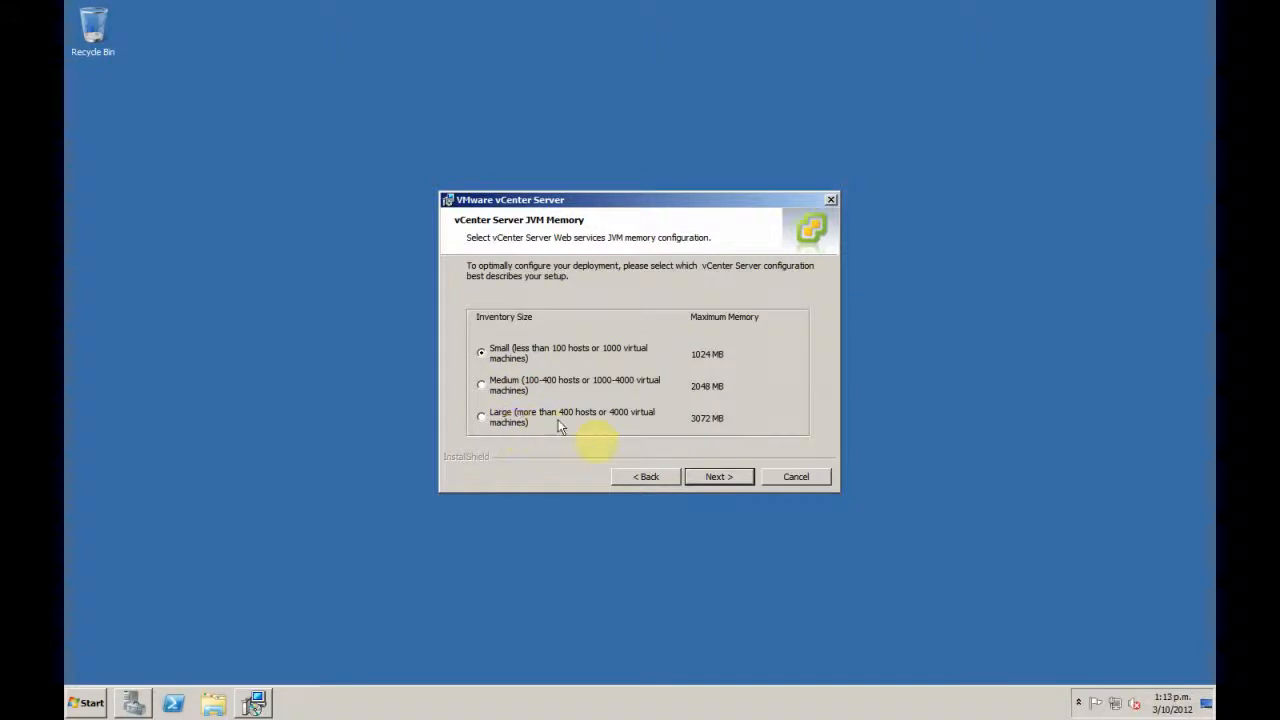
Step: Keep the Small inventory size for JVM memory, and install vCenter Server through to the end of the wizard
left_click(720, 477)
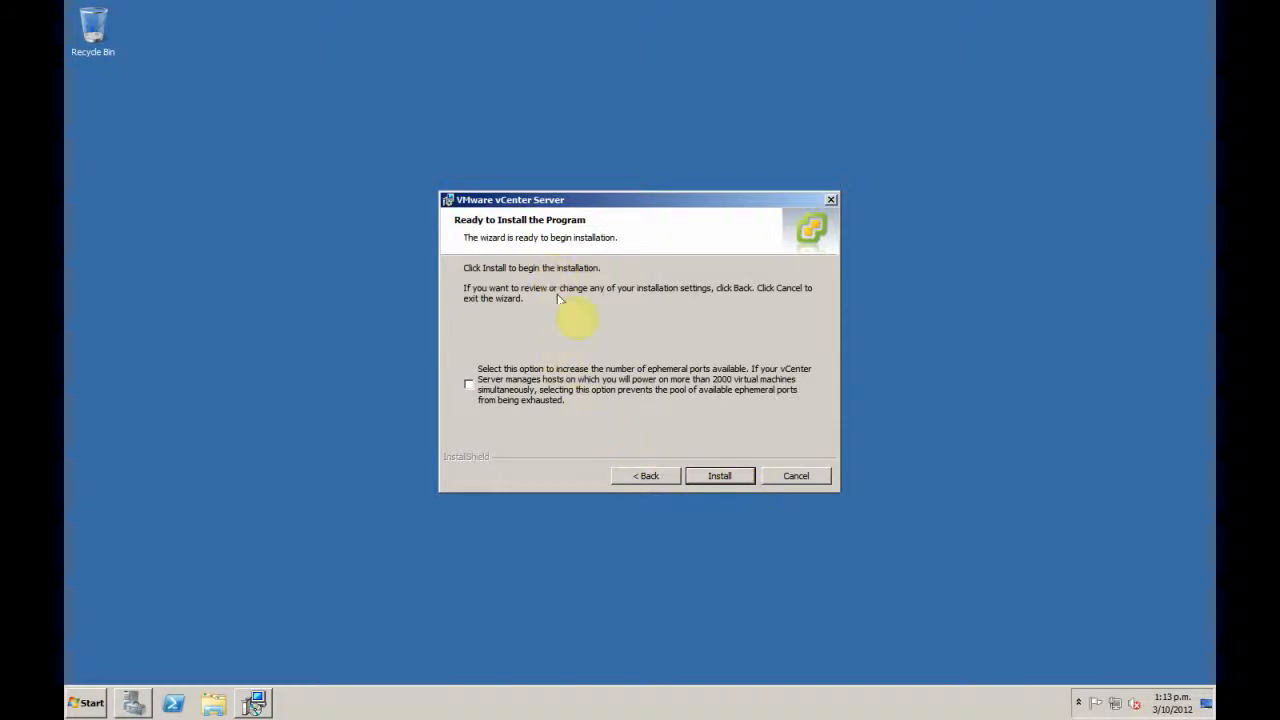
left_click(729, 481)
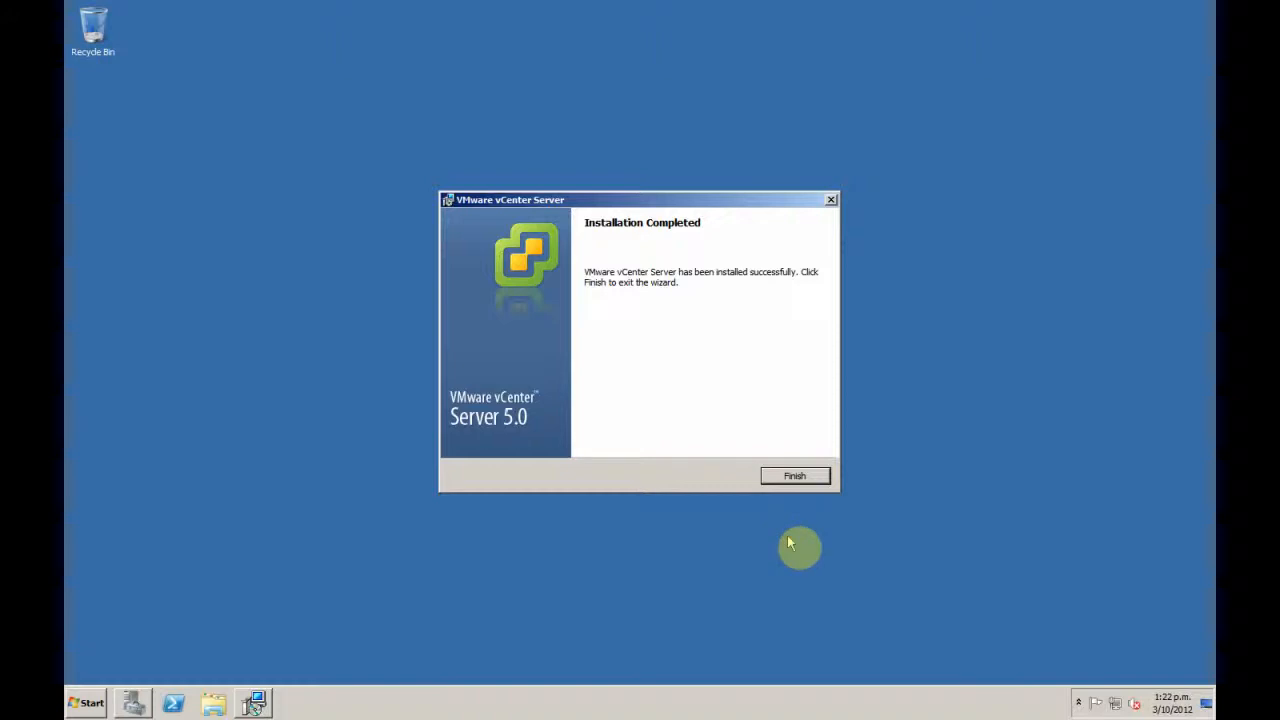
left_click(797, 478)
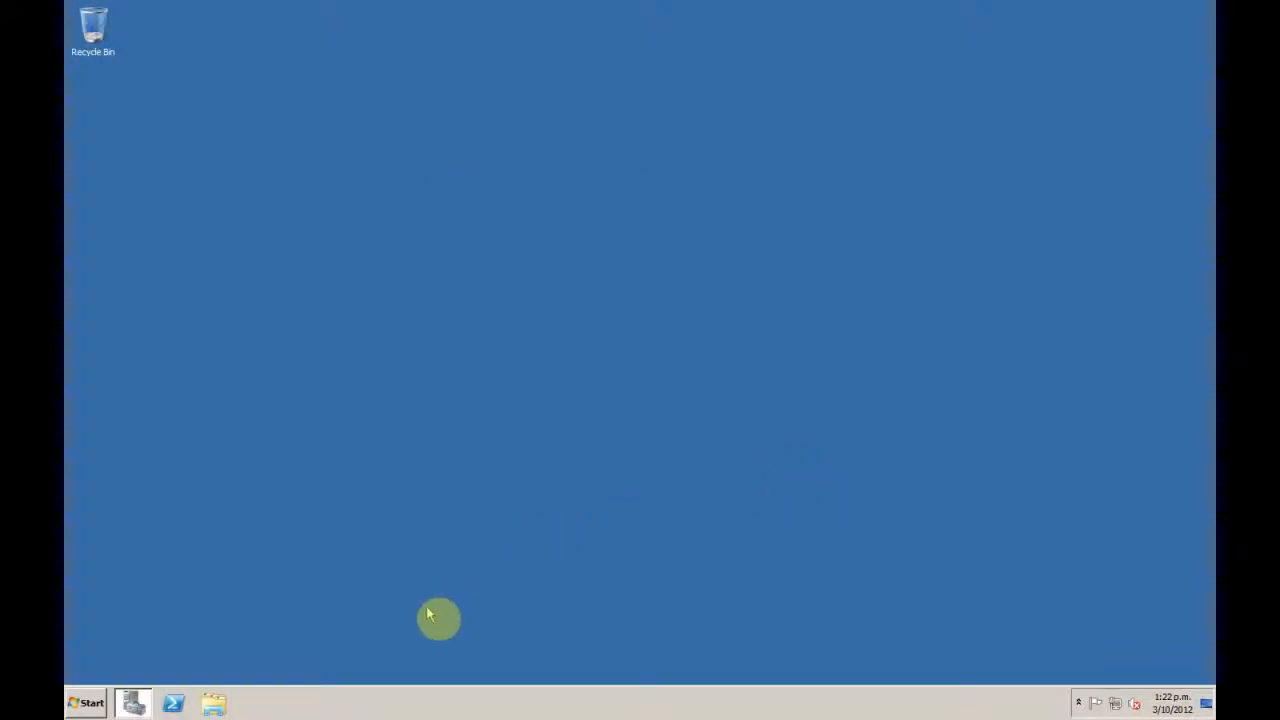
Step: Launch the vCenter installer from the VMware VIM DVD drive and start the vSphere Client setup in English (United States)
key("super+e")
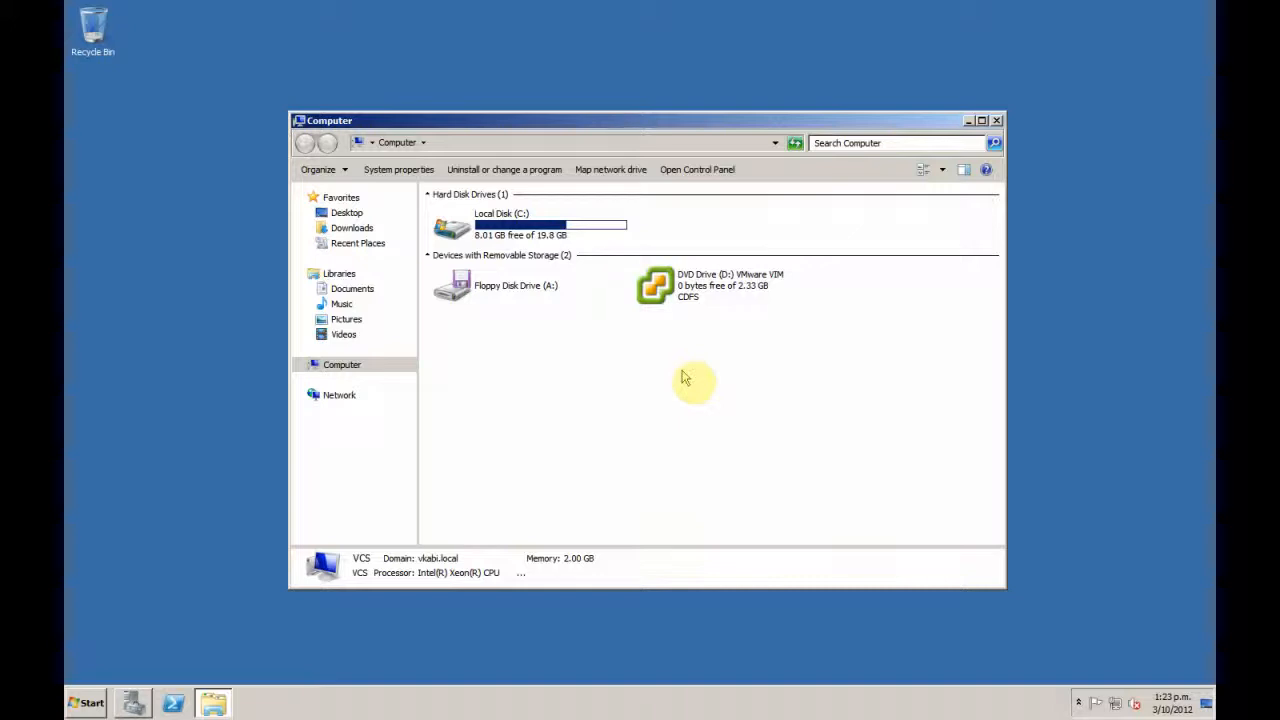
left_click(702, 293)
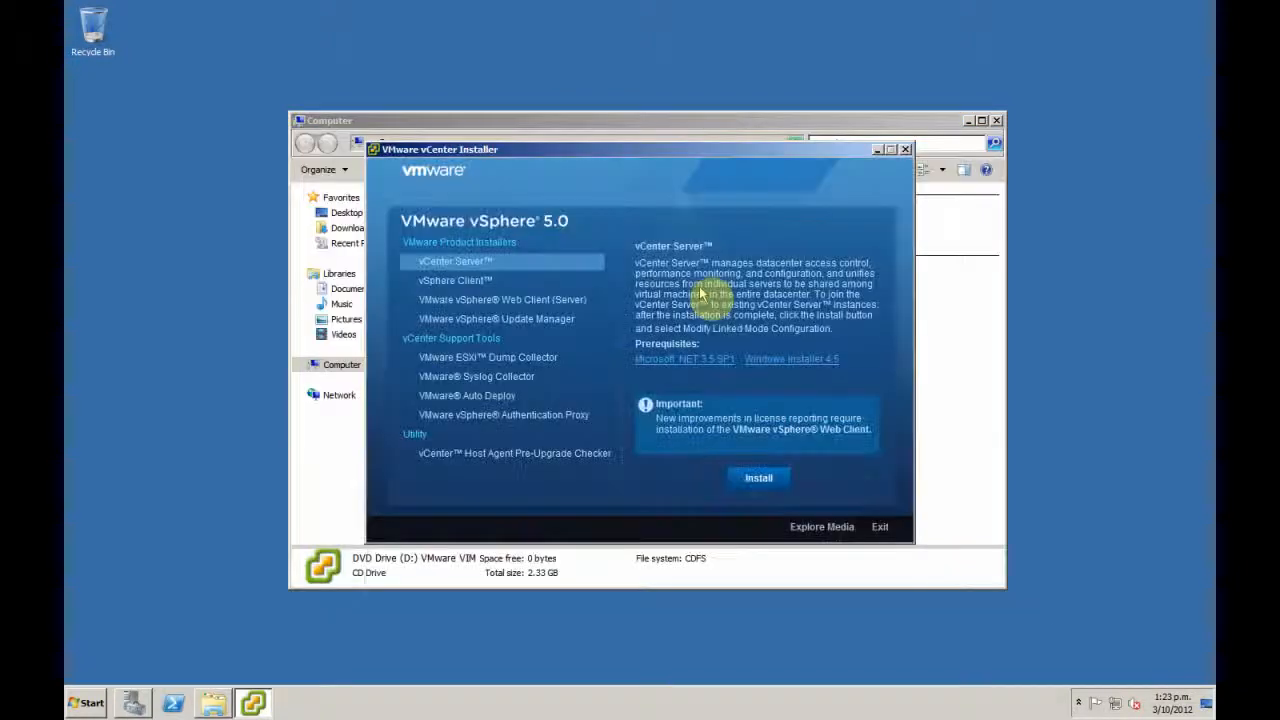
left_click(480, 284)
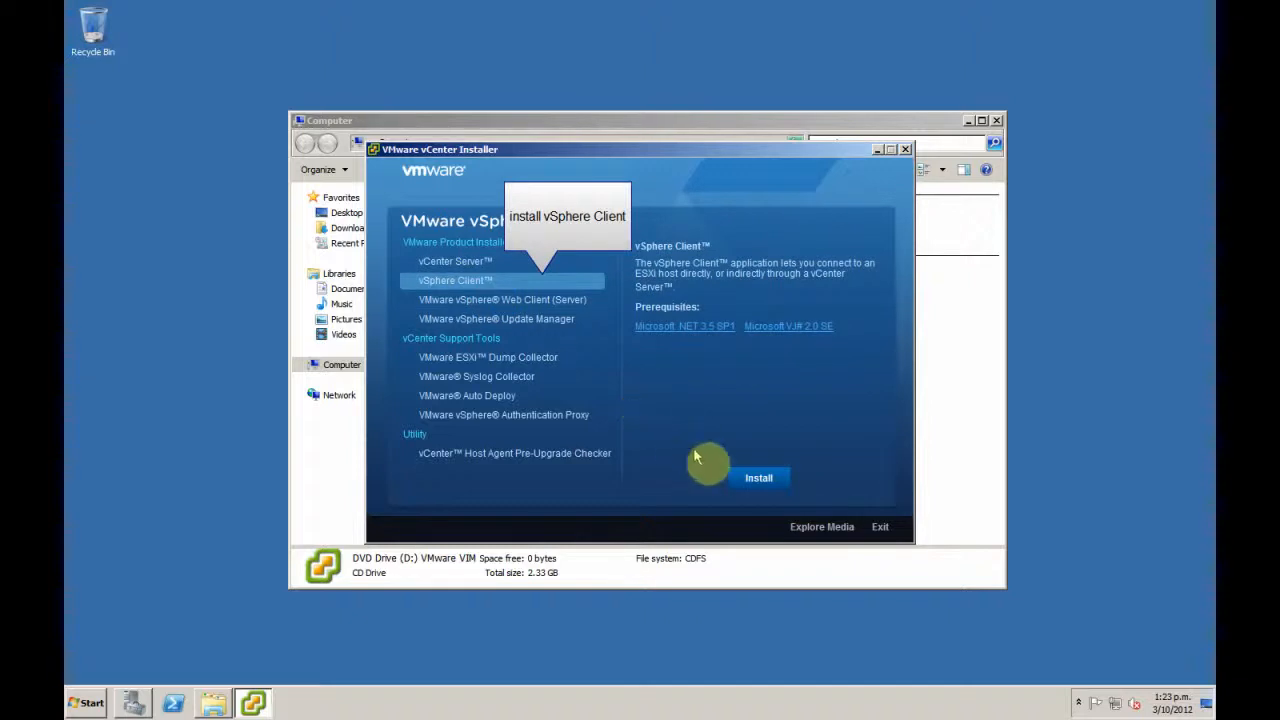
left_click(750, 477)
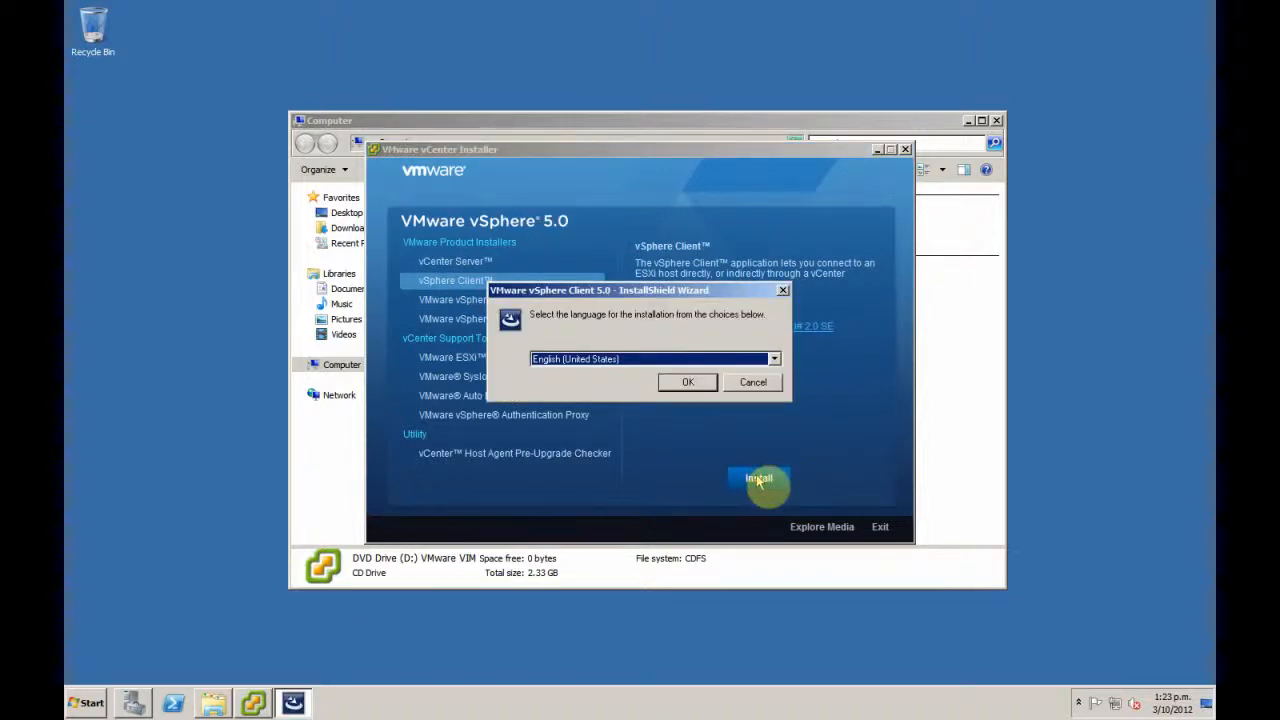
left_click(704, 386)
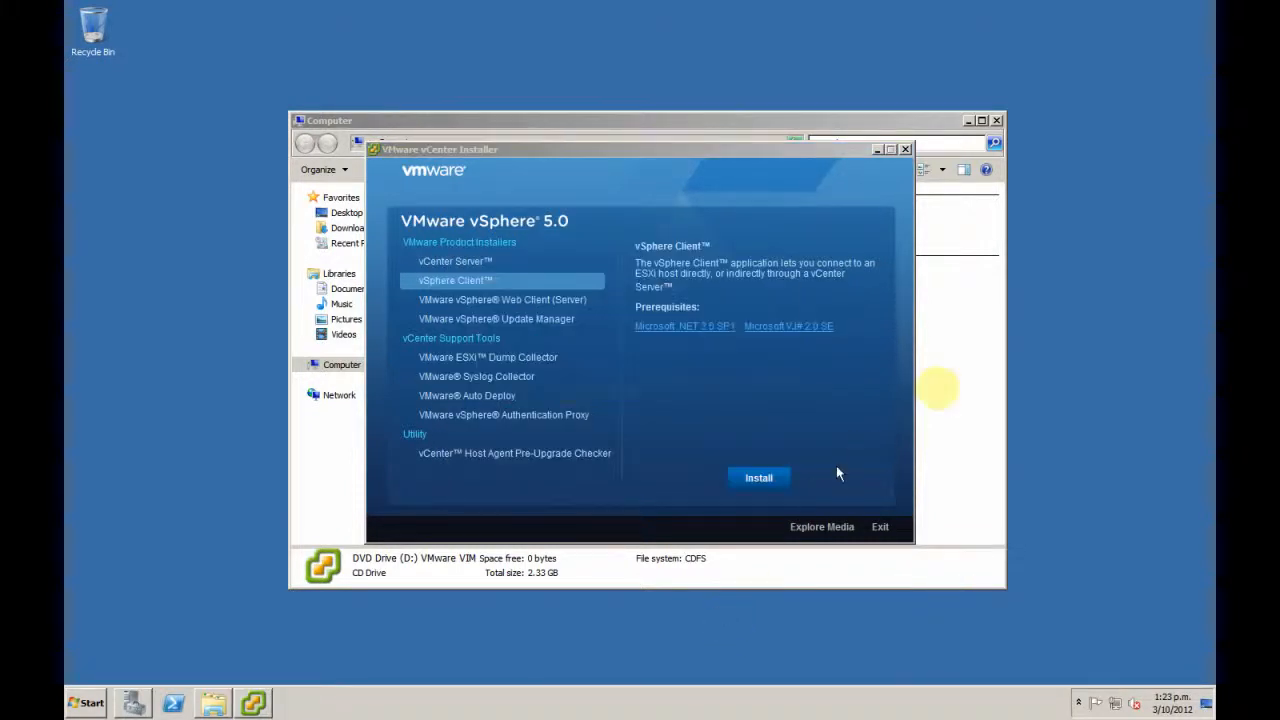
Step: Close the Computer window and minimize the VMware vCenter Installer to uncover the vSphere Client setup wizard
left_click(997, 121)
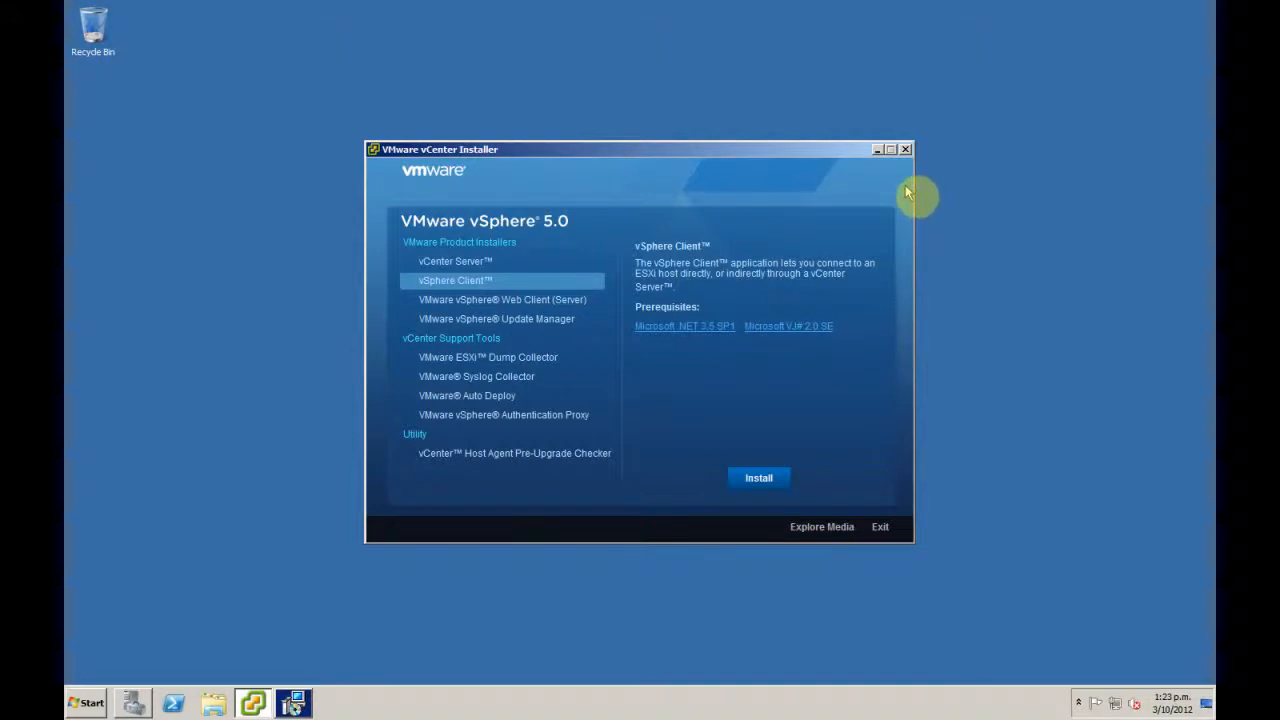
left_click(877, 149)
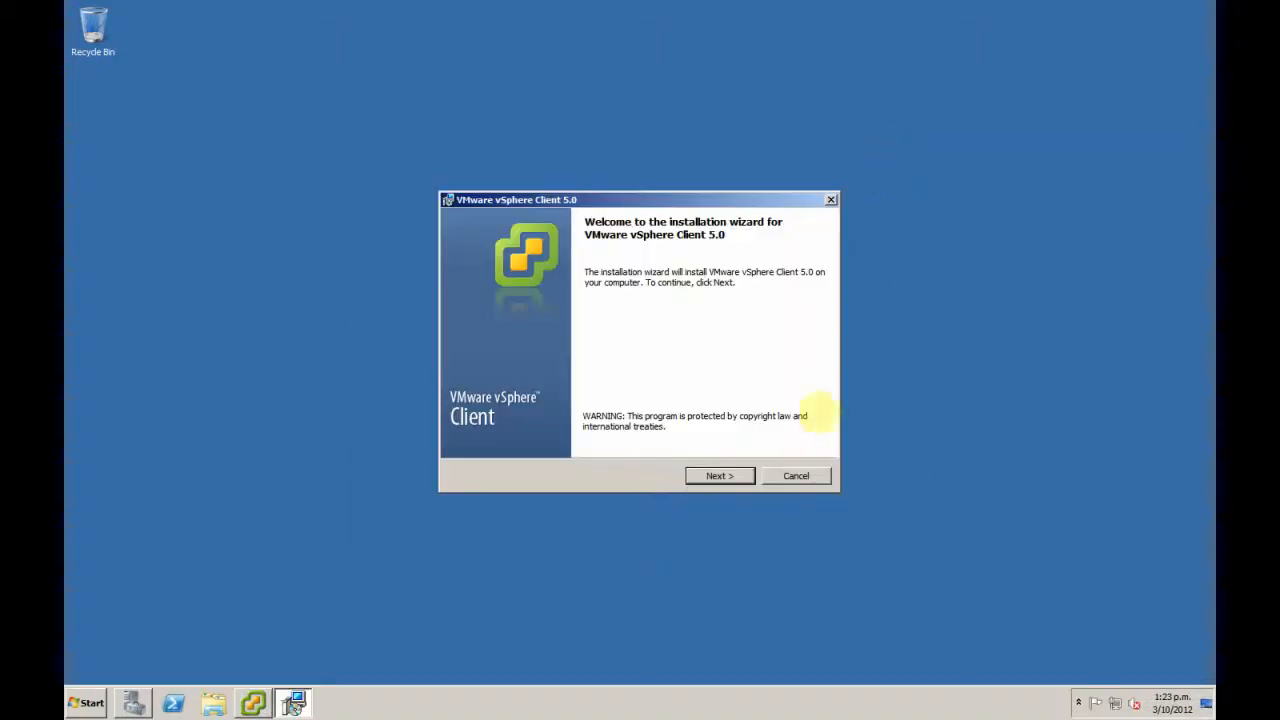
Step: Proceed past the vSphere Client welcome and patent agreement pages and agree to the license terms
left_click(721, 478)
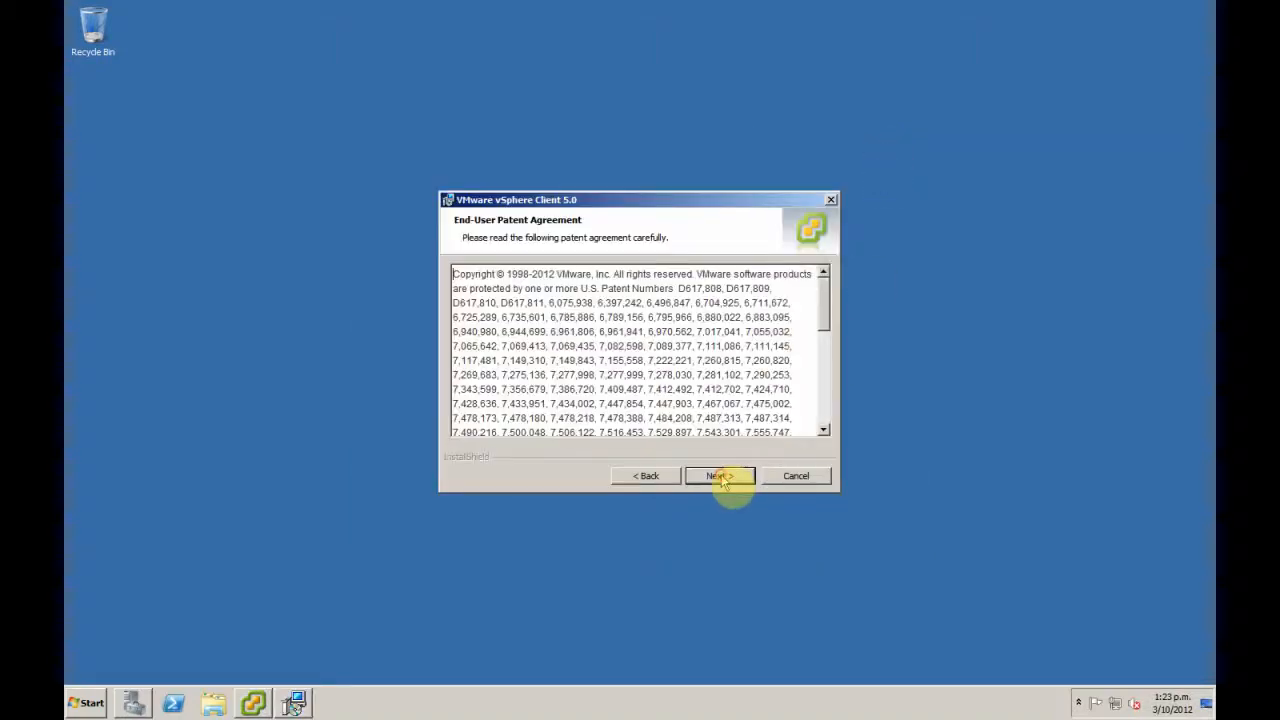
left_click(709, 479)
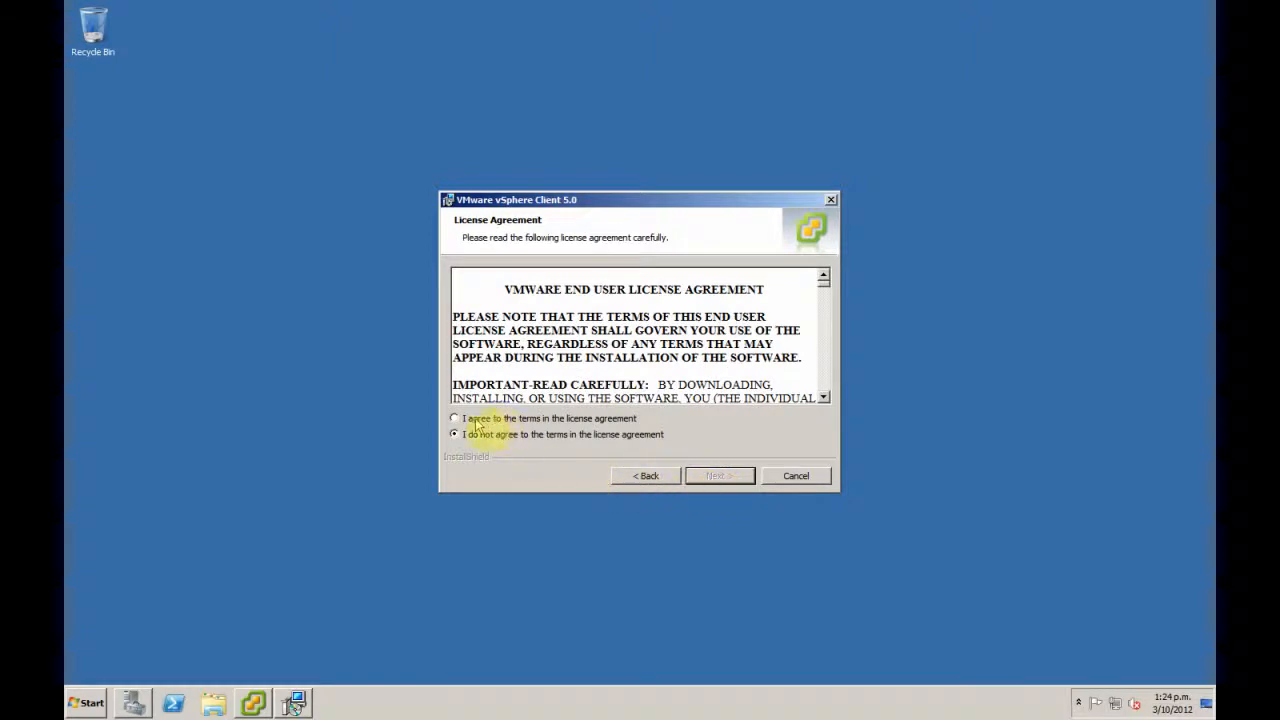
left_click(457, 418)
left_click(718, 478)
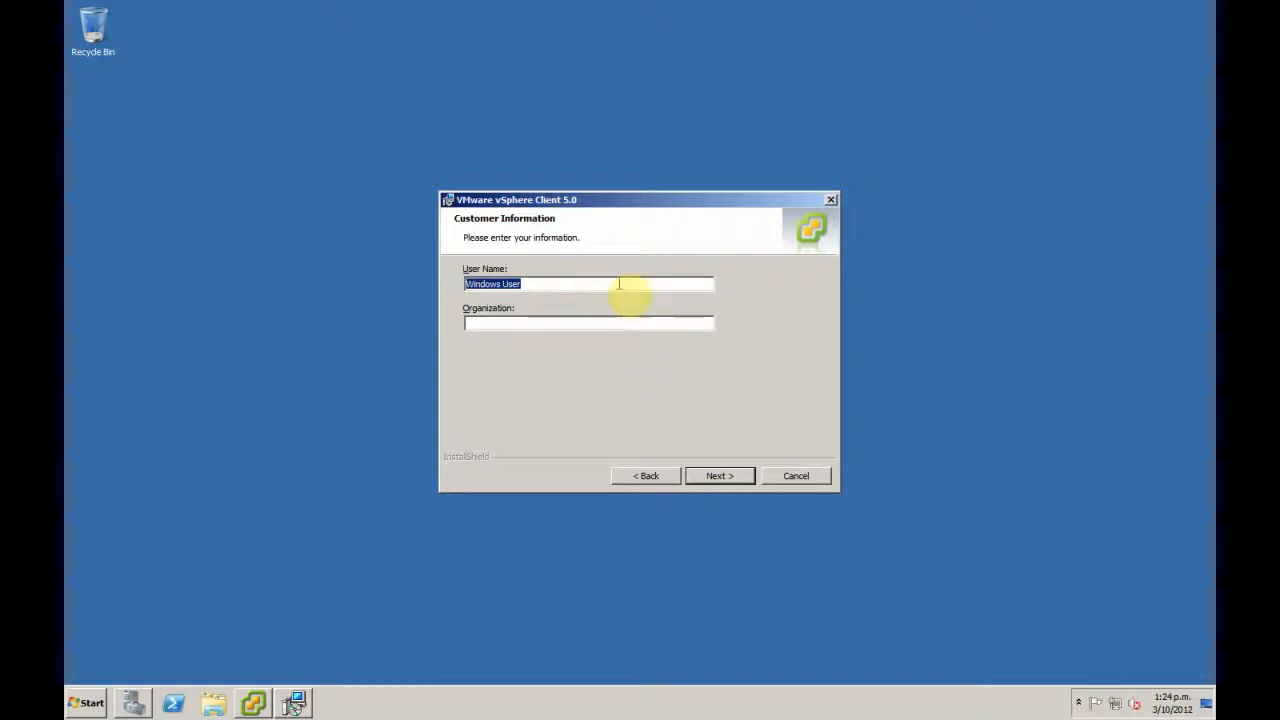
Step: Fill in the vSphere Client customer information with user name "user" and organization "nmit"
type("user")
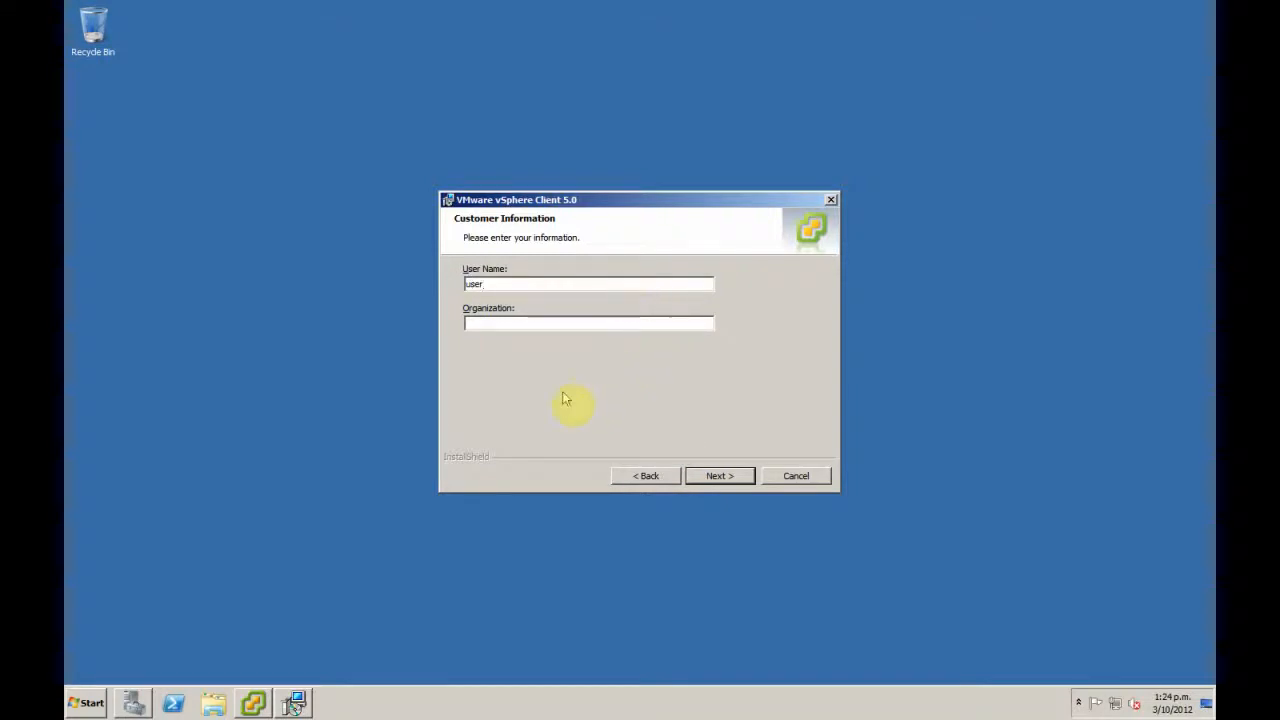
left_click(548, 322)
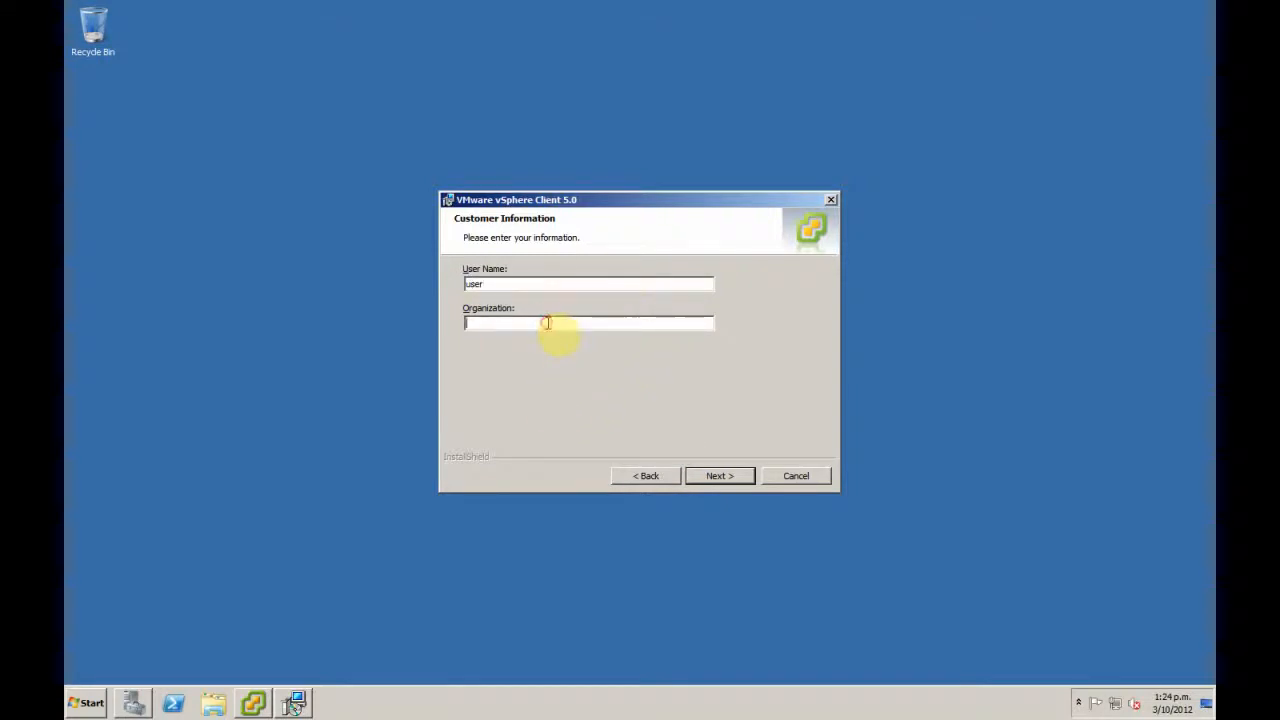
type("nl")
type("mit")
left_click(704, 482)
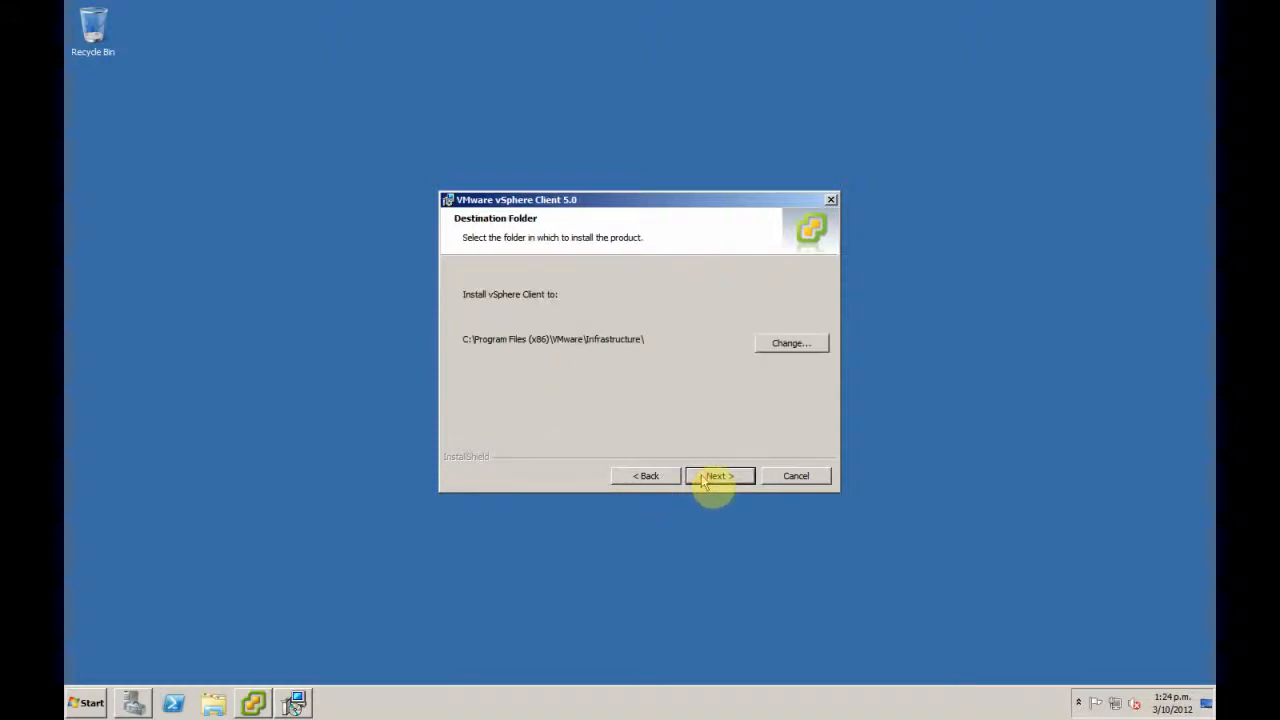
Step: Install vSphere Client 5.0 in the default destination folder and finish the wizard
left_click(719, 478)
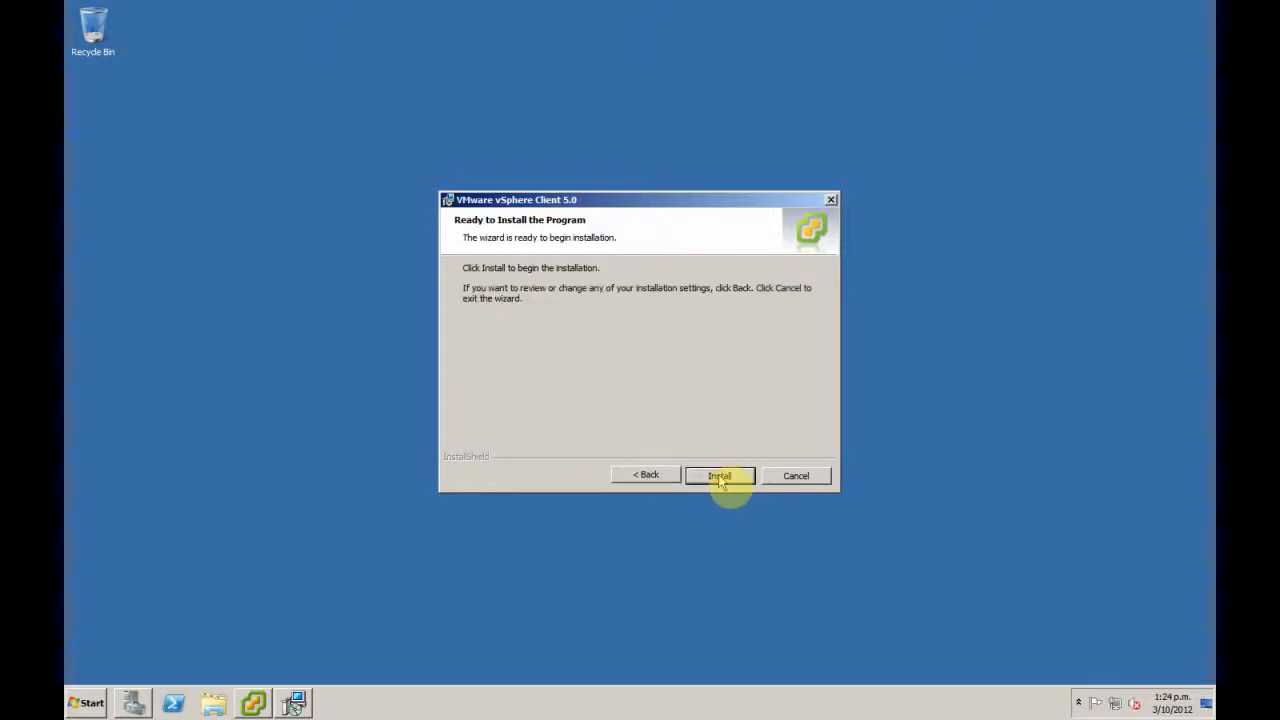
left_click(721, 479)
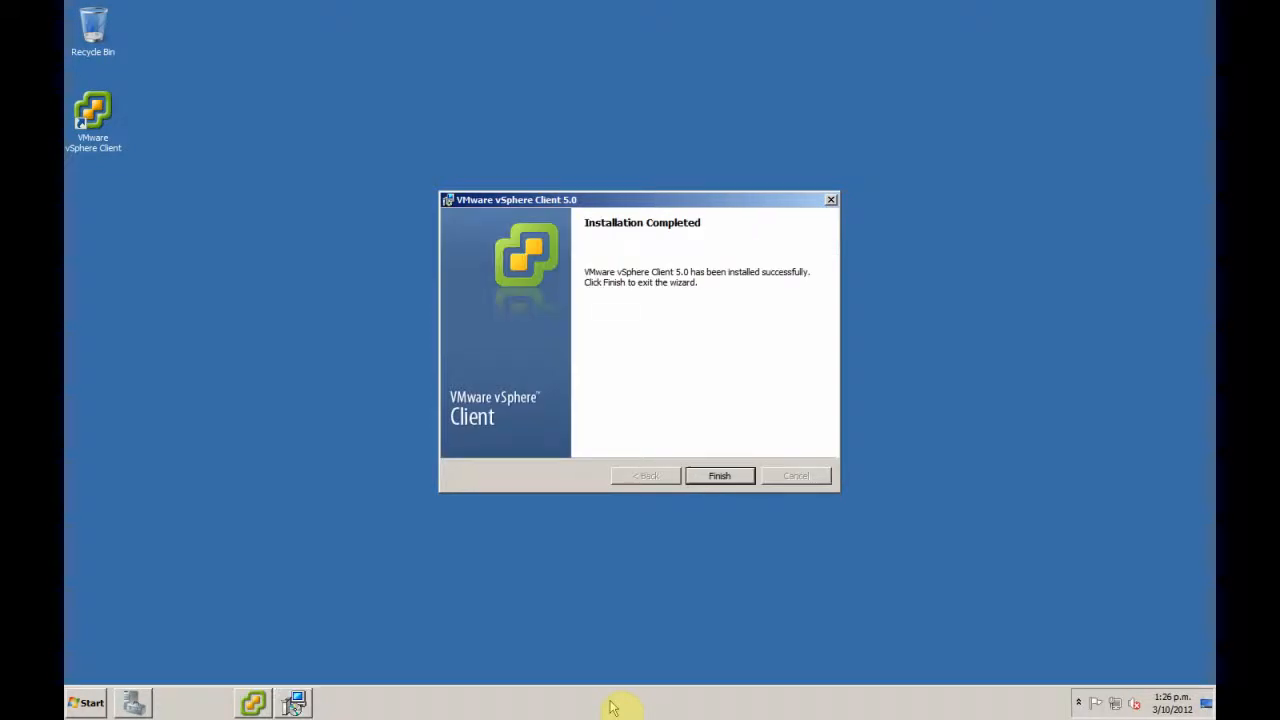
left_click(727, 481)
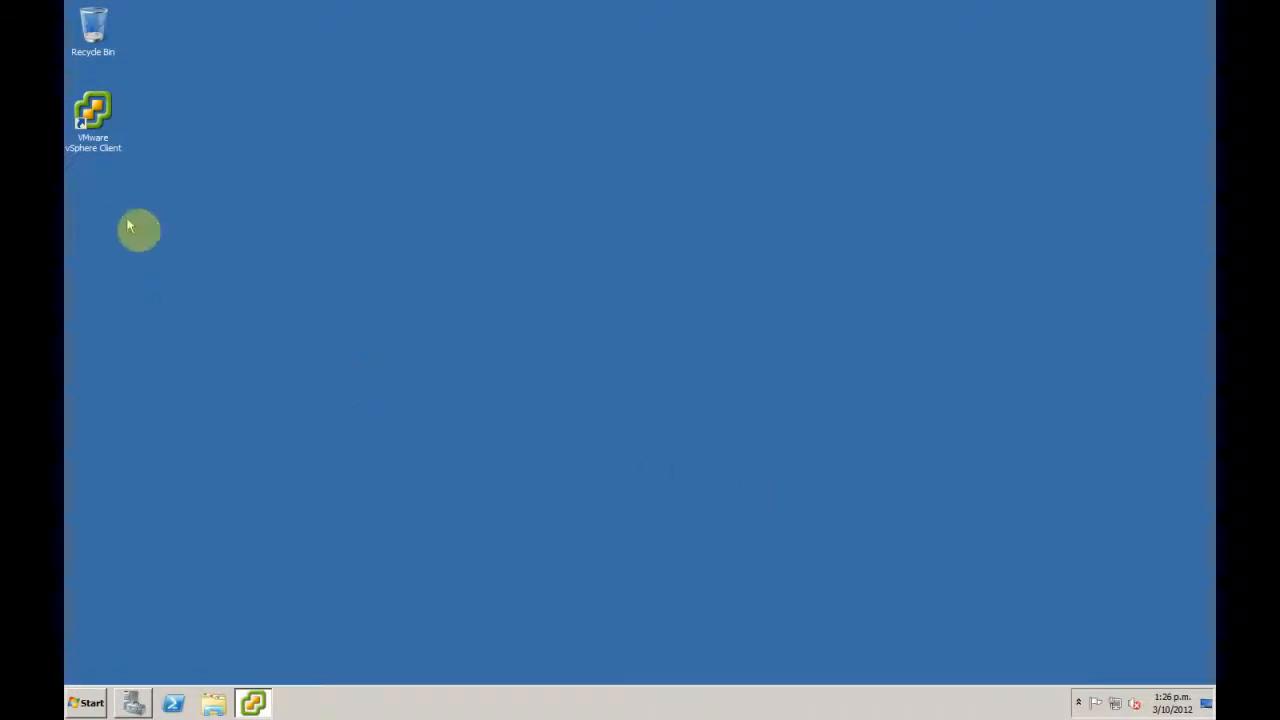
Step: Open the vSphere Client and log in to vCenter Server at 172.26.255.100 using the Windows session credentials
double_click(96, 118)
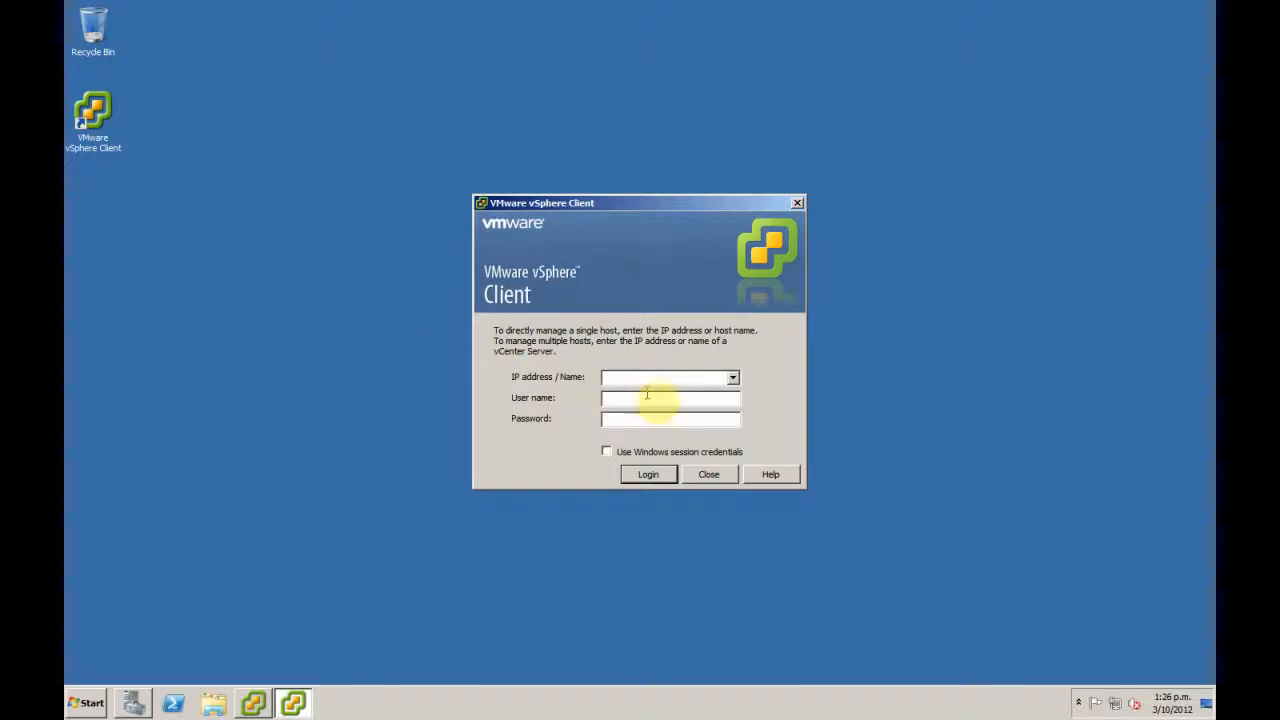
type("17")
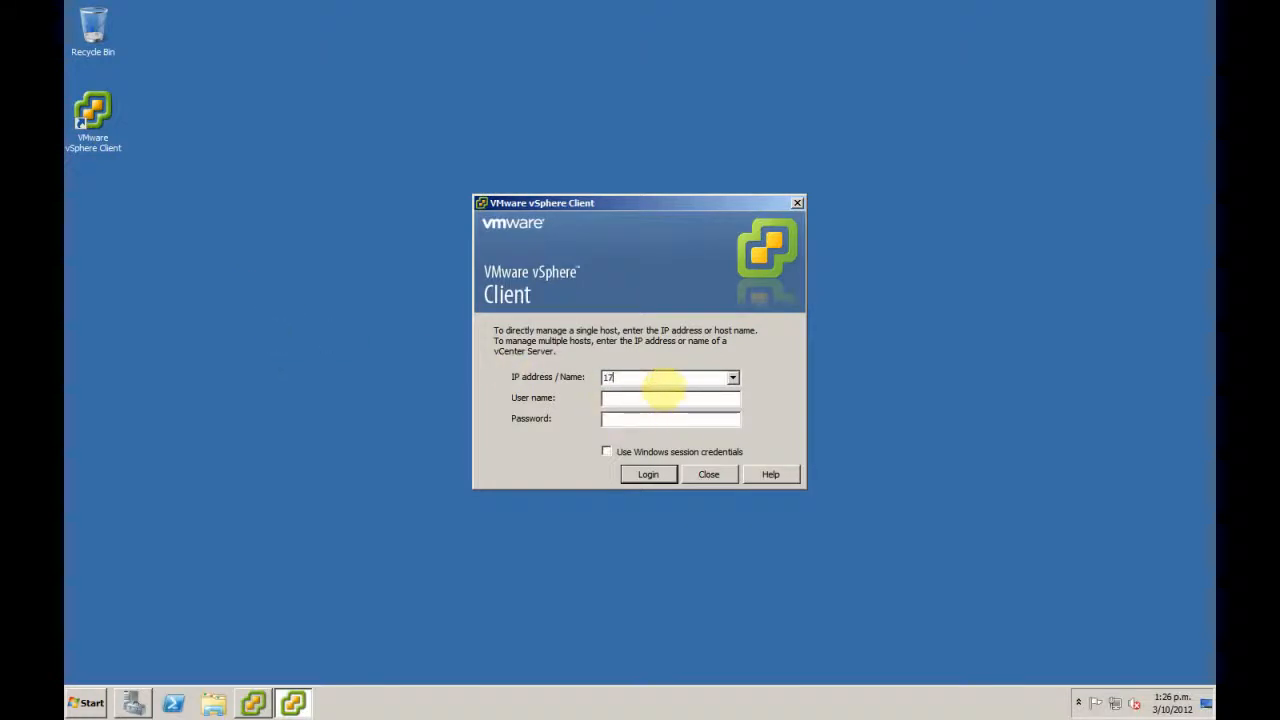
type("2.26.255.100")
left_click(605, 451)
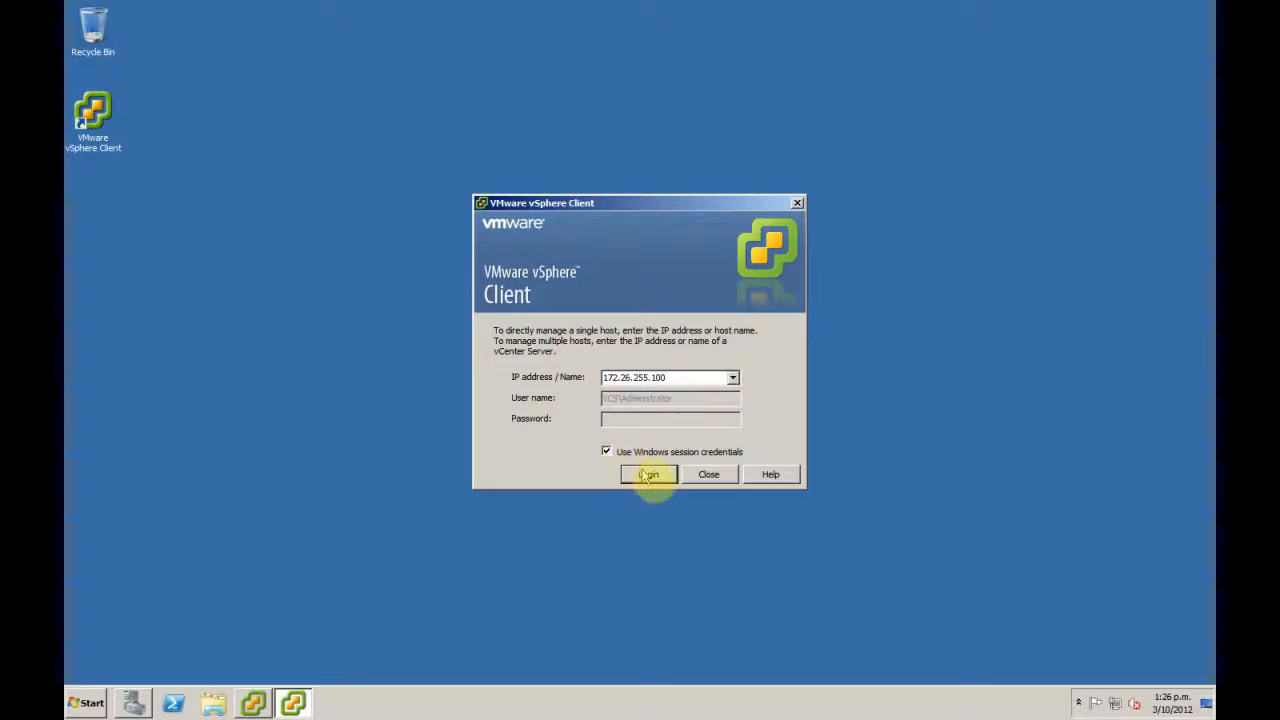
left_click(645, 474)
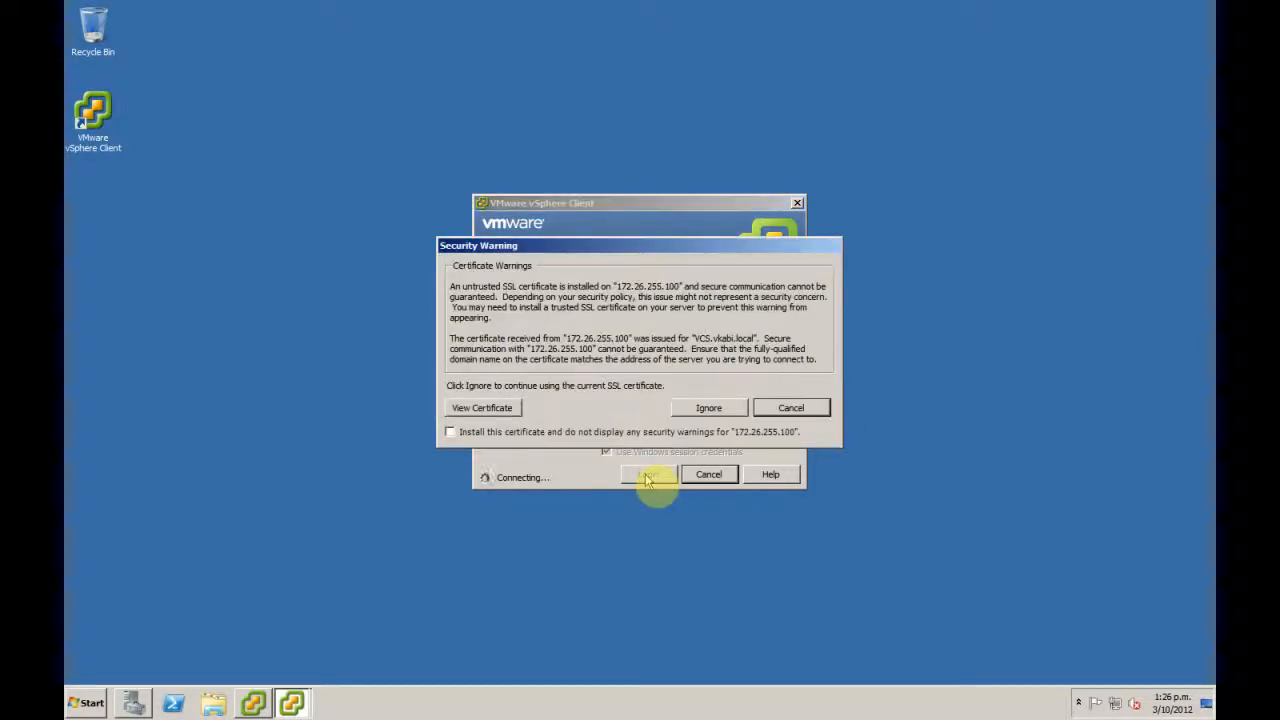
Step: Ignore the SSL certificate warning, dismiss the evaluation license notice and maximize the vSphere Client window
left_click(705, 409)
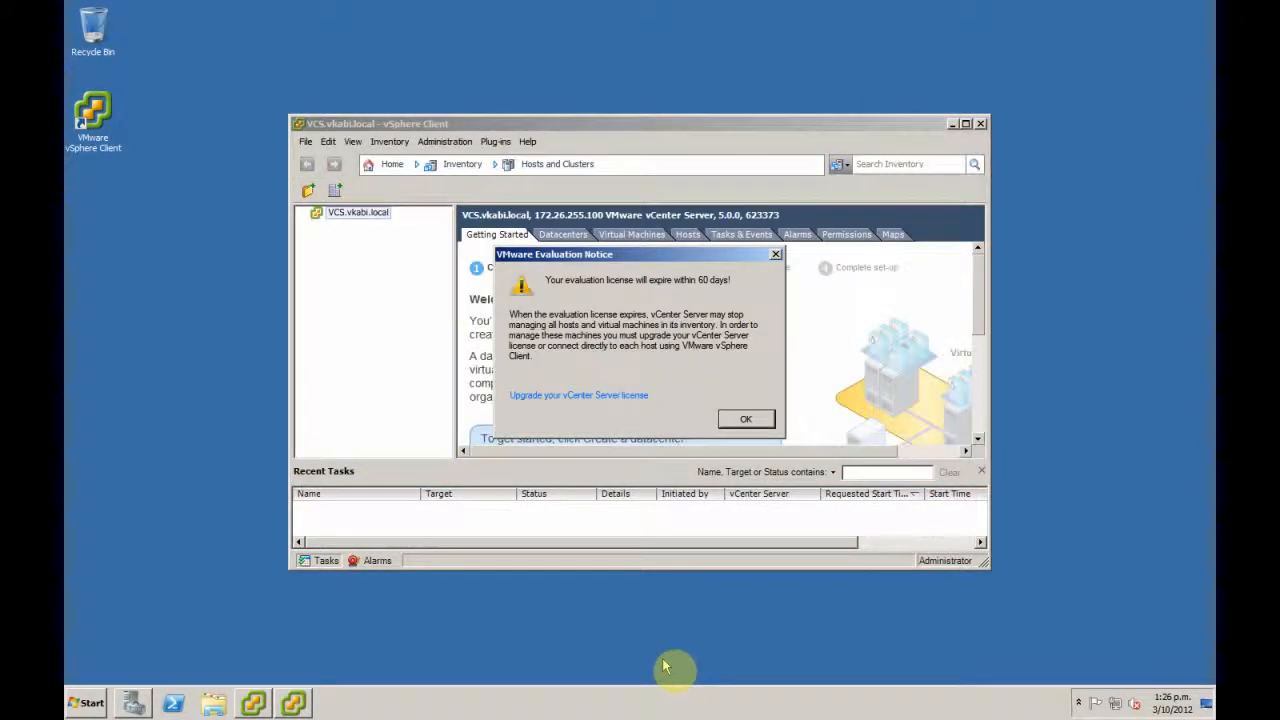
left_click(776, 256)
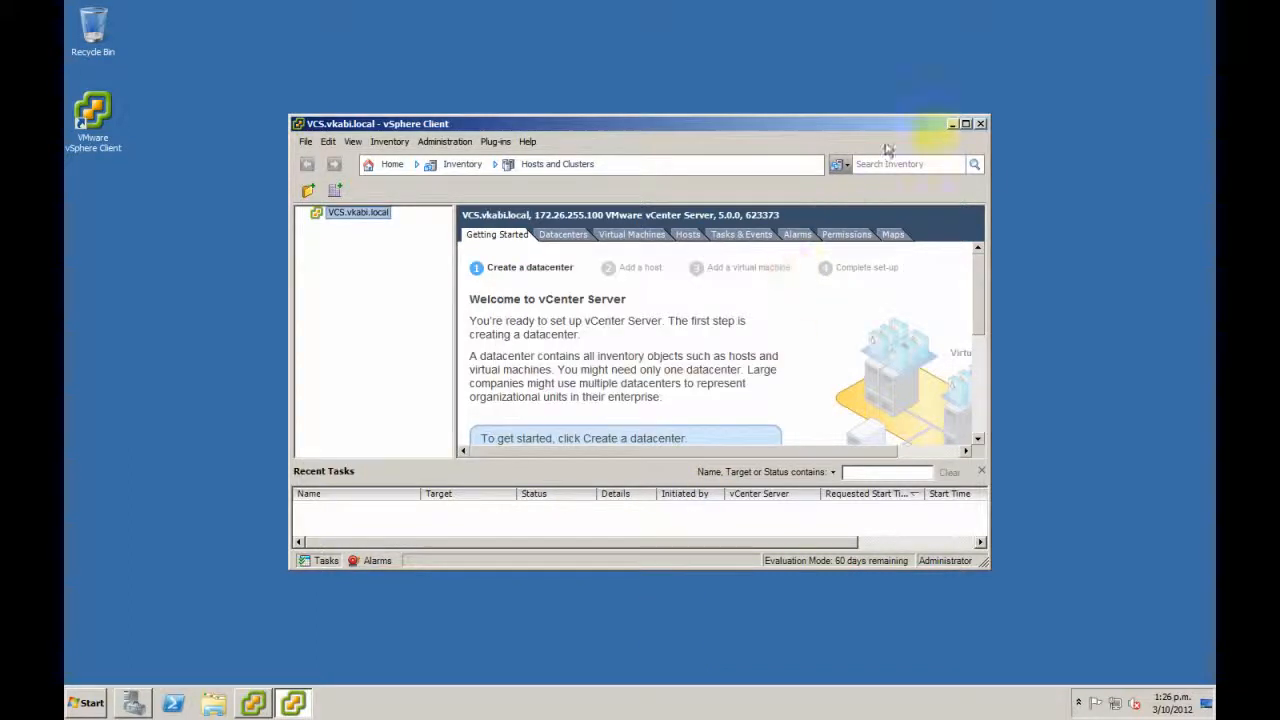
left_click(966, 125)
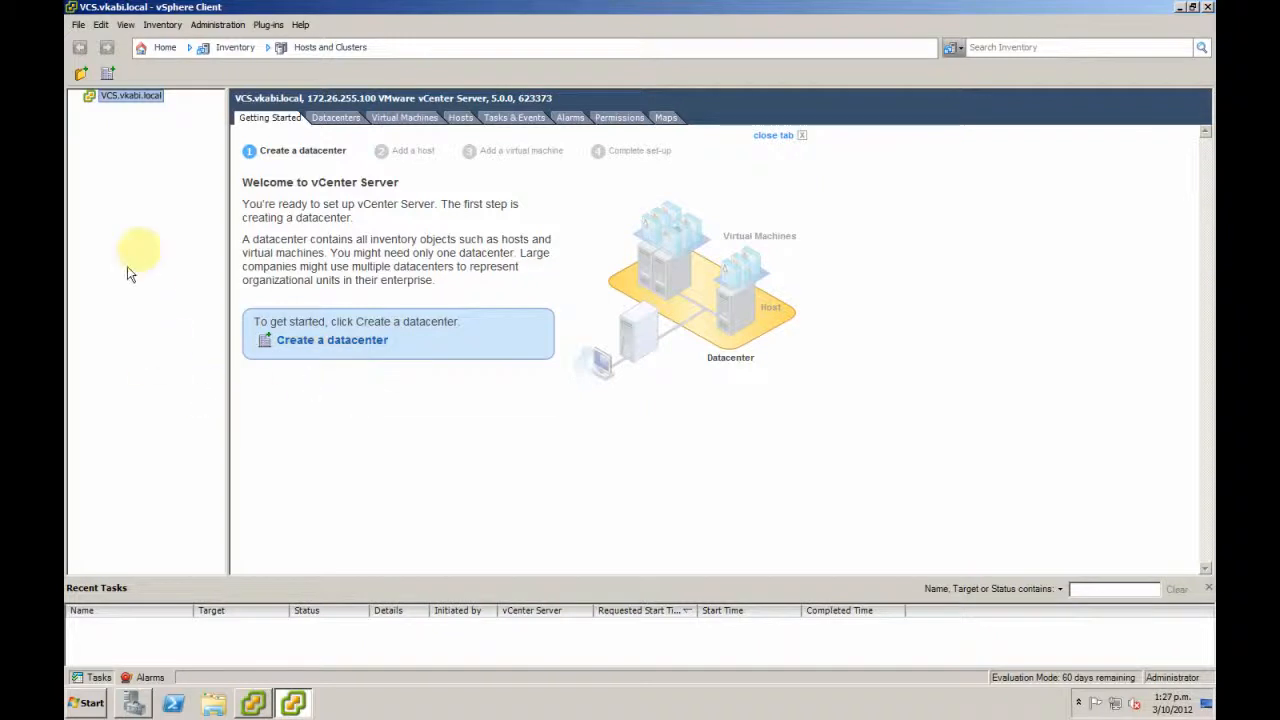
Step: Look at the actions available for the VCS.vkabi.local server without choosing one, and minimize the vSphere Client window
right_click(110, 98)
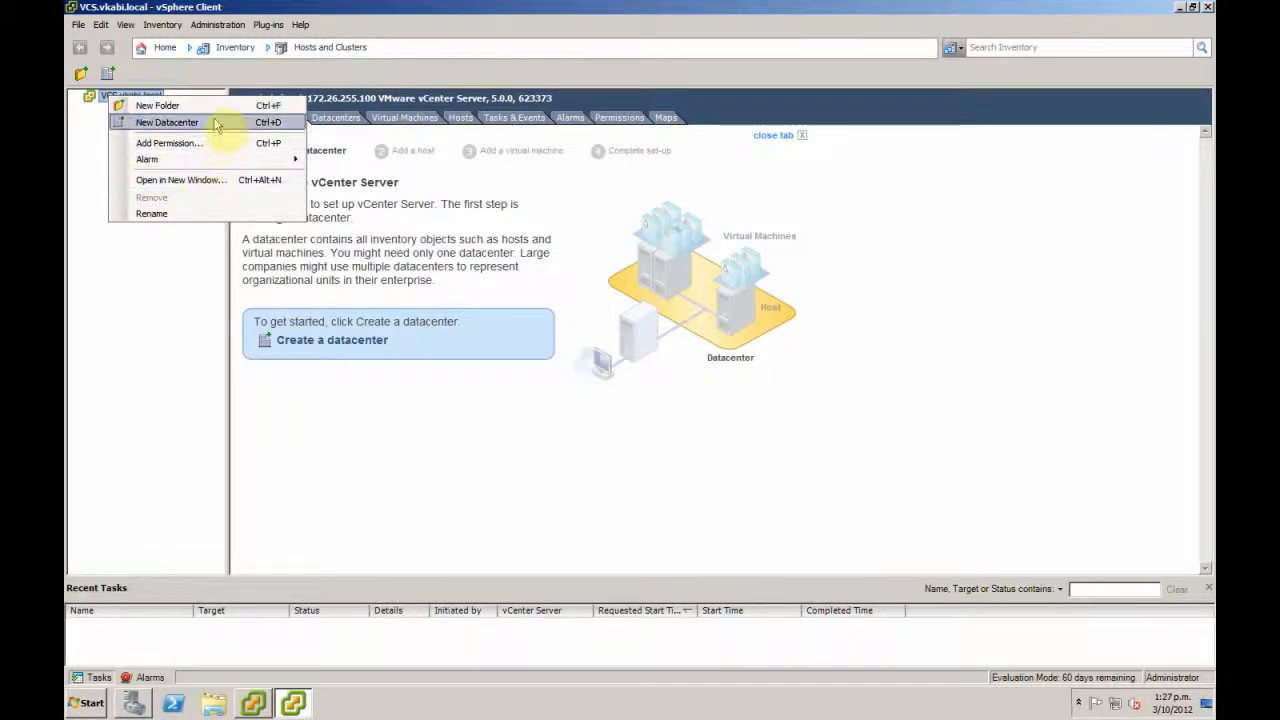
left_click(141, 268)
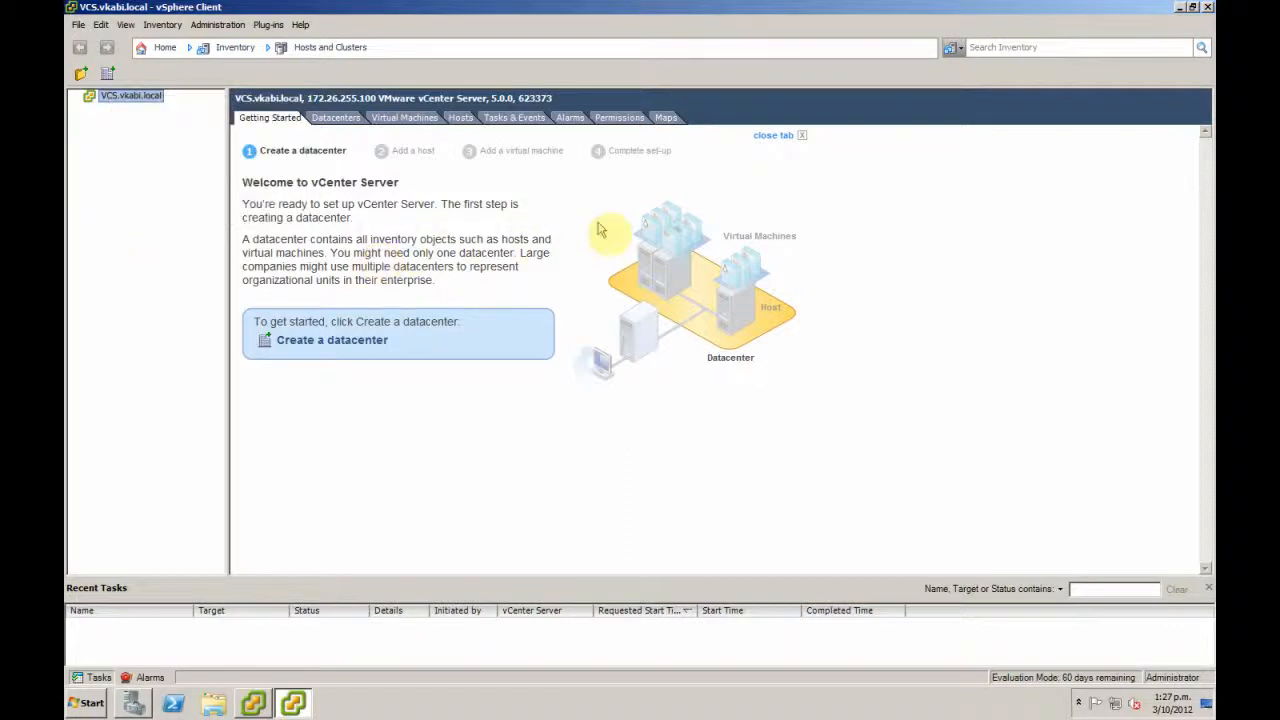
left_click(1181, 9)
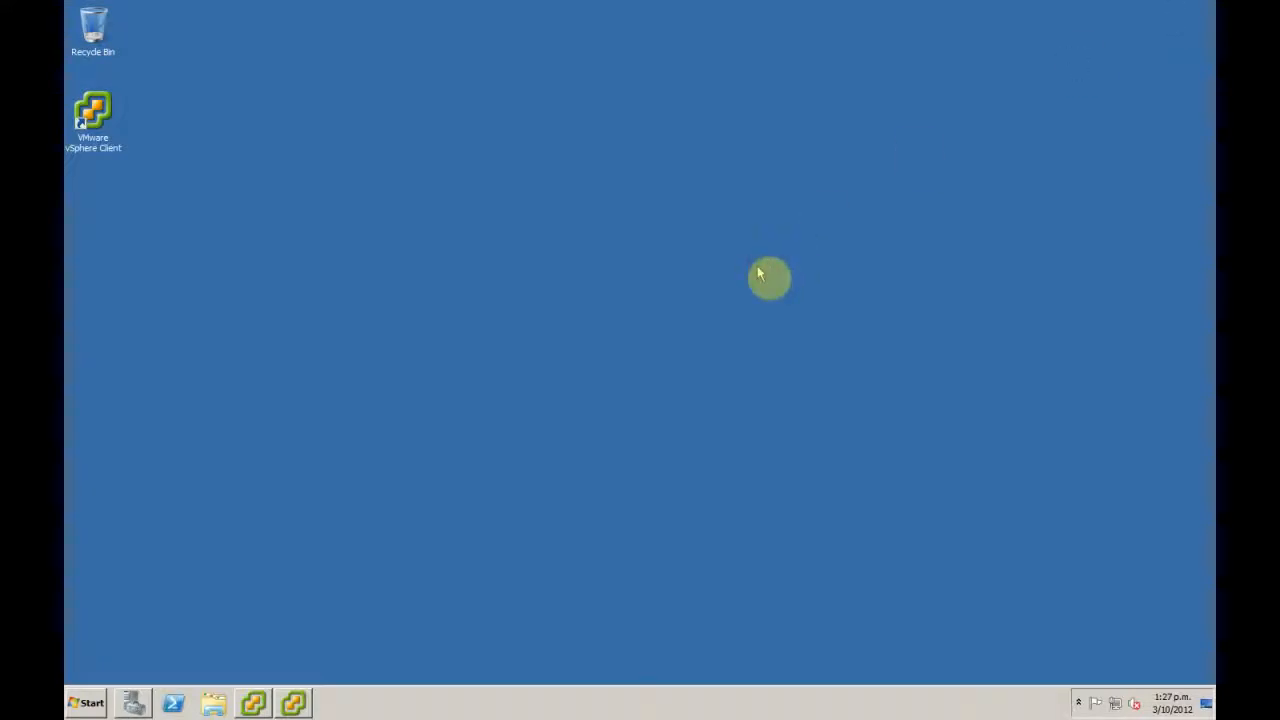